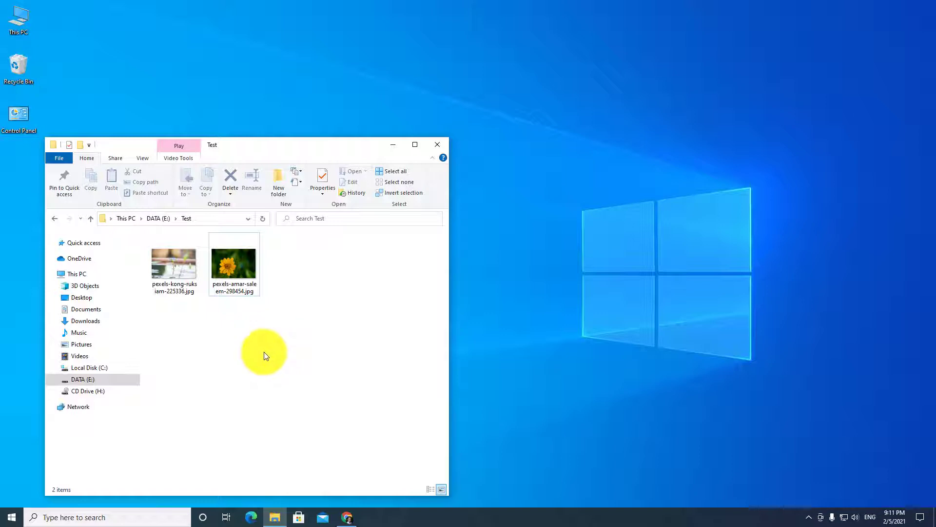
Step: Select both JPG images in the Test folder and check their combined file size
left_click_drag(179, 342, 251, 287)
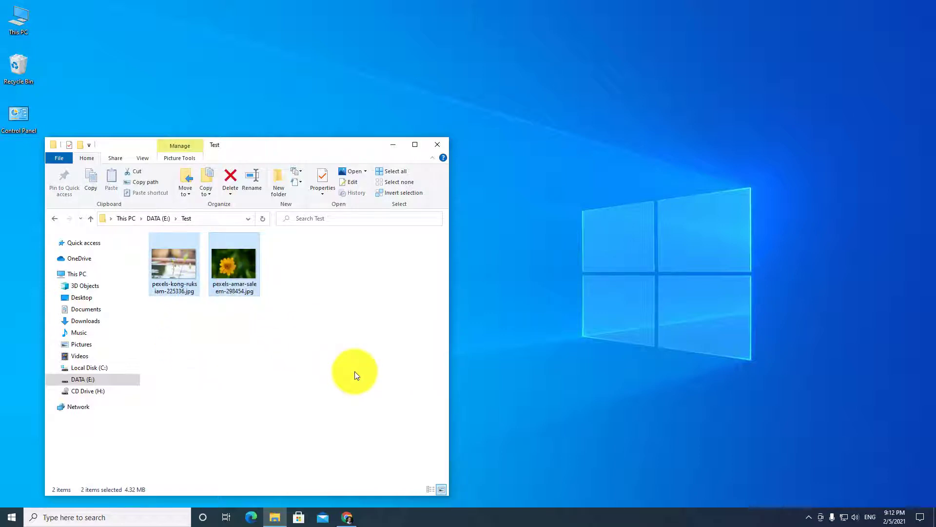
left_click(351, 373)
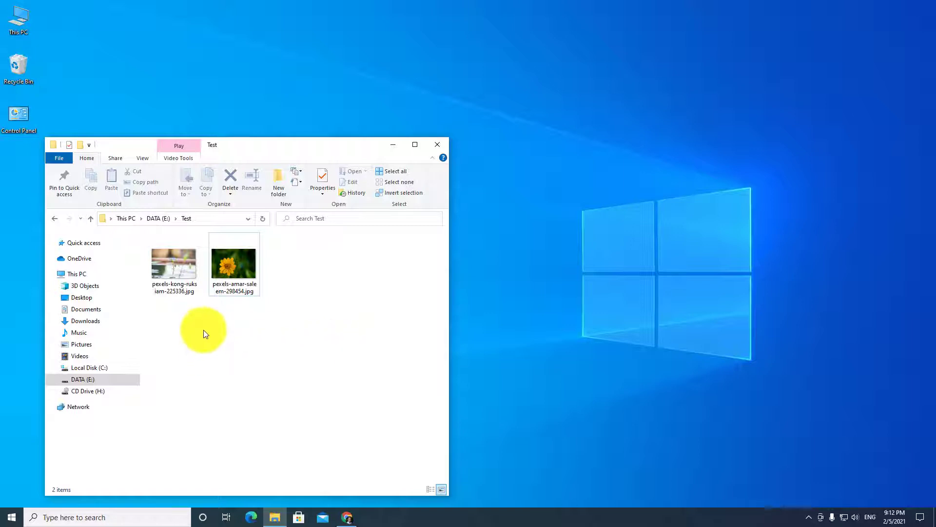
left_click(168, 271)
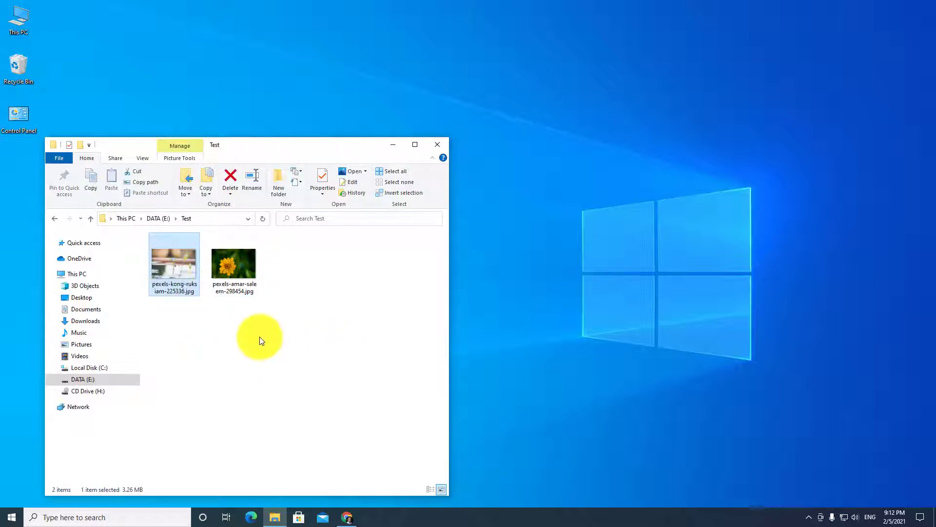
left_click_drag(260, 338, 176, 273)
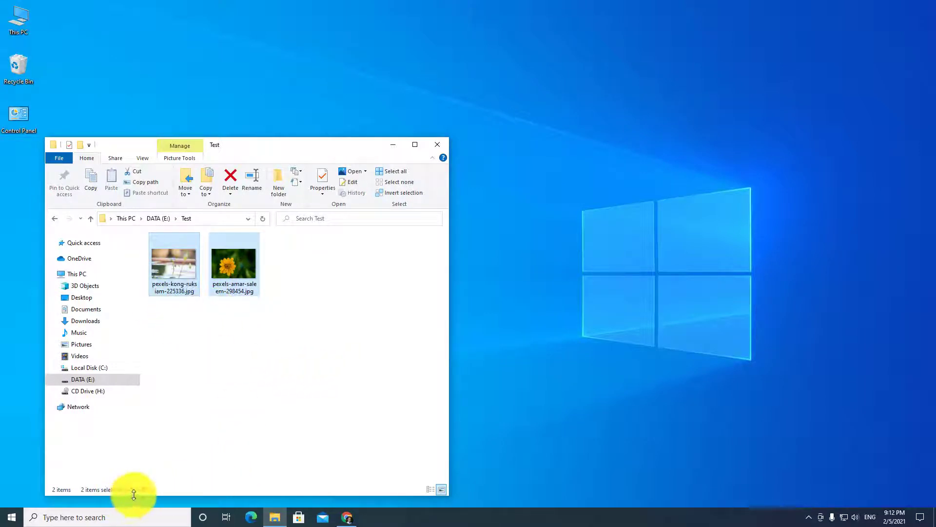
left_click(240, 340)
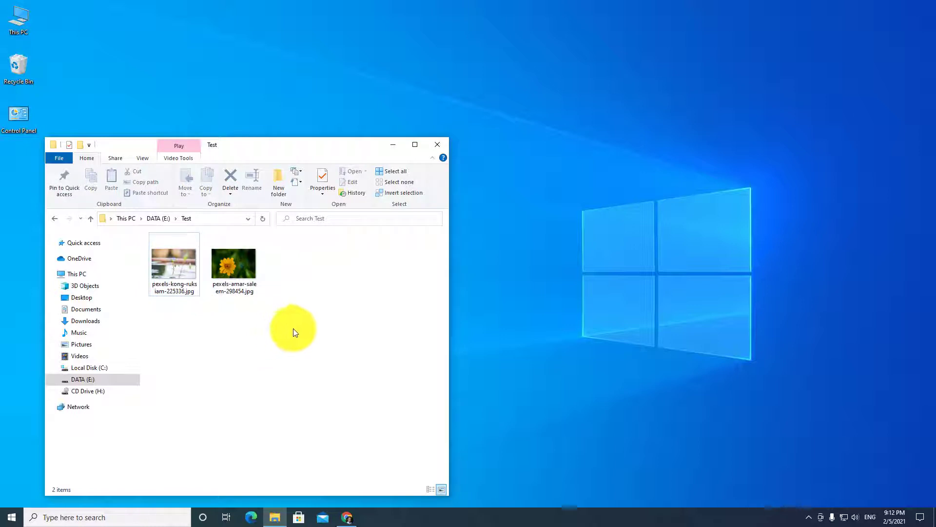
left_click_drag(365, 339, 160, 254)
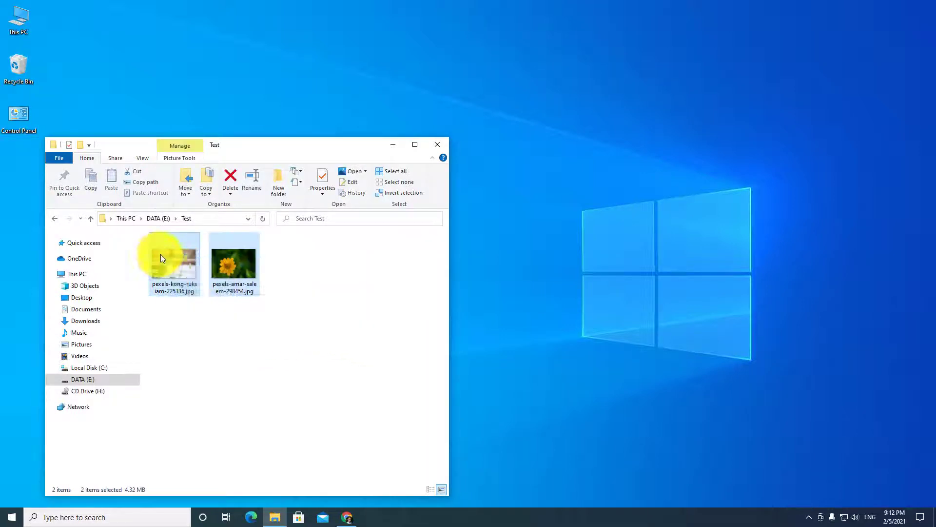
left_click(195, 329)
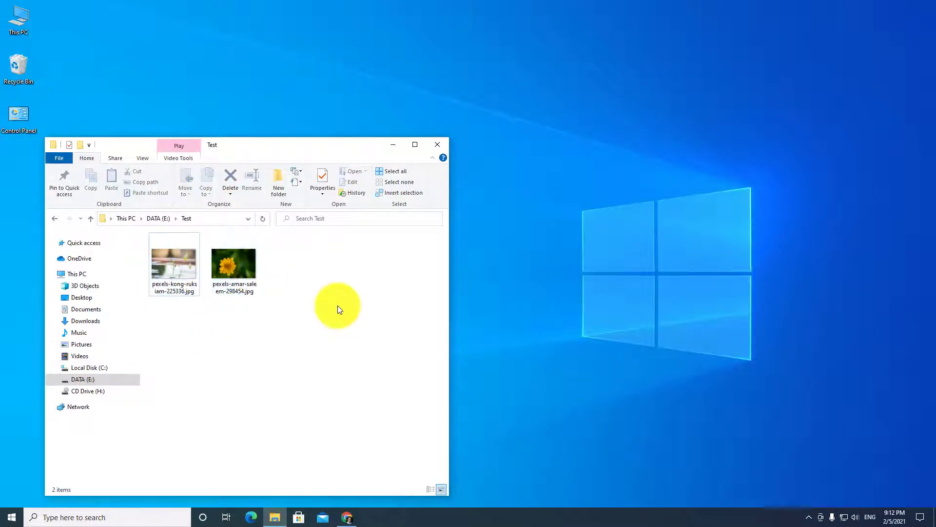
key("ctrl+a")
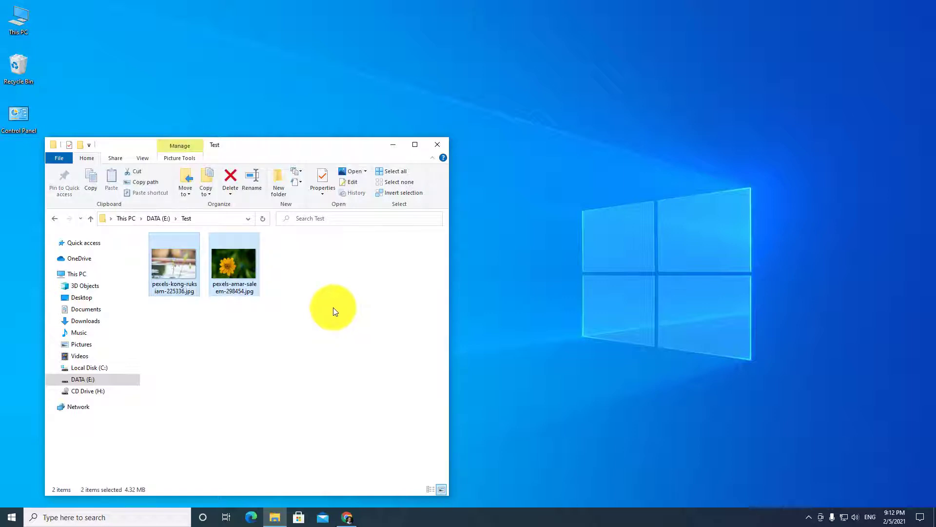
mouse_move(292, 143)
left_mouse_down()
mouse_move(305, 137)
mouse_move(294, 128)
mouse_move(293, 146)
left_mouse_up()
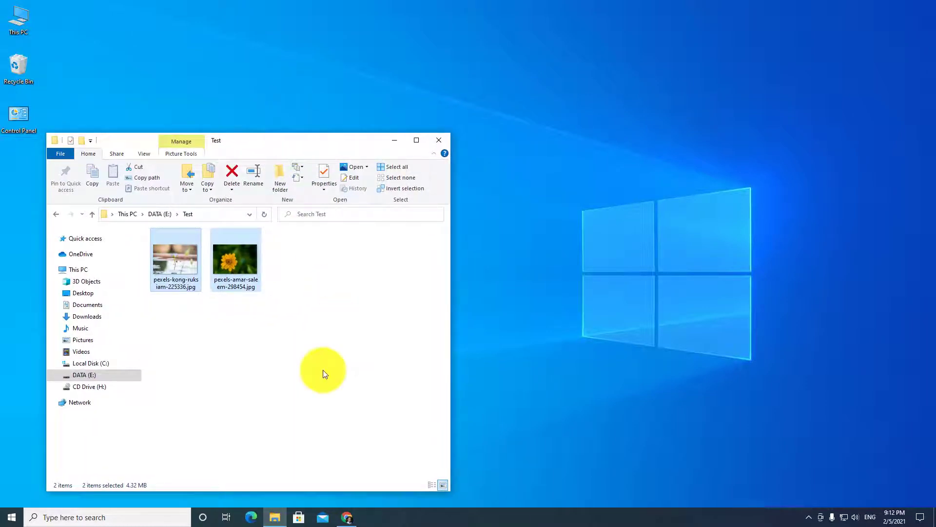
left_click_drag(283, 145, 286, 153)
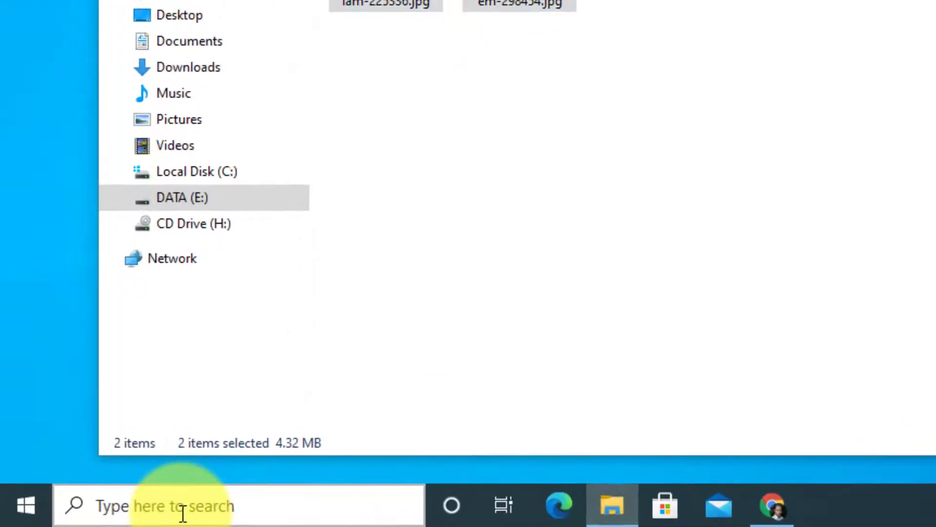
Step: Open the %temp% folder through Windows search and place its window beside the Test folder window
left_click(78, 519)
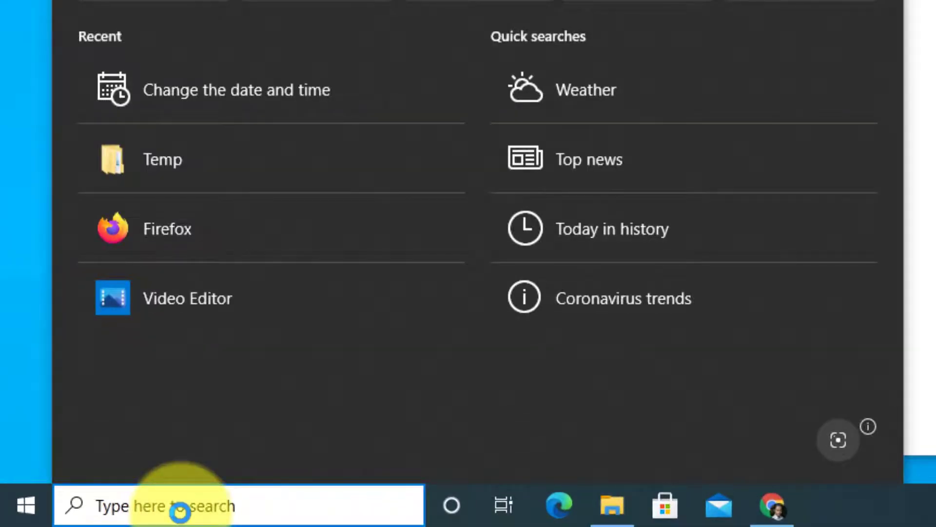
type("%")
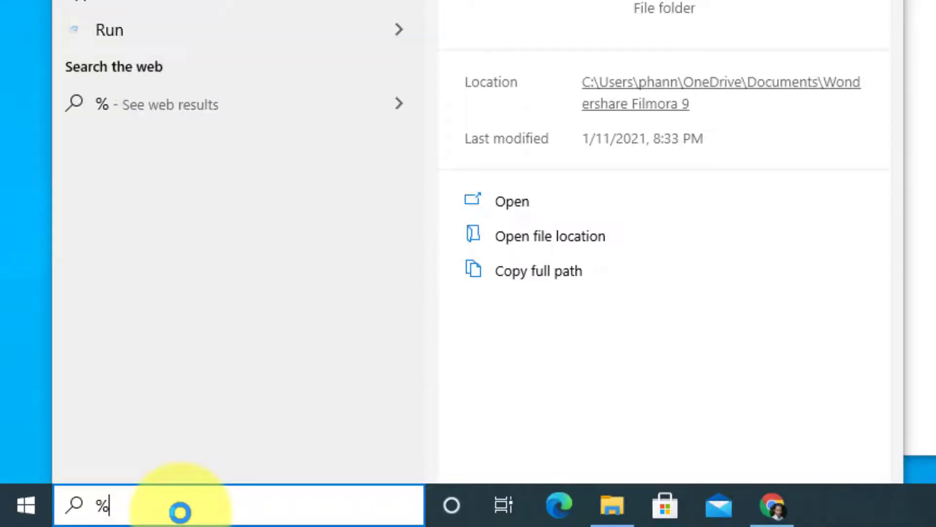
type("temp")
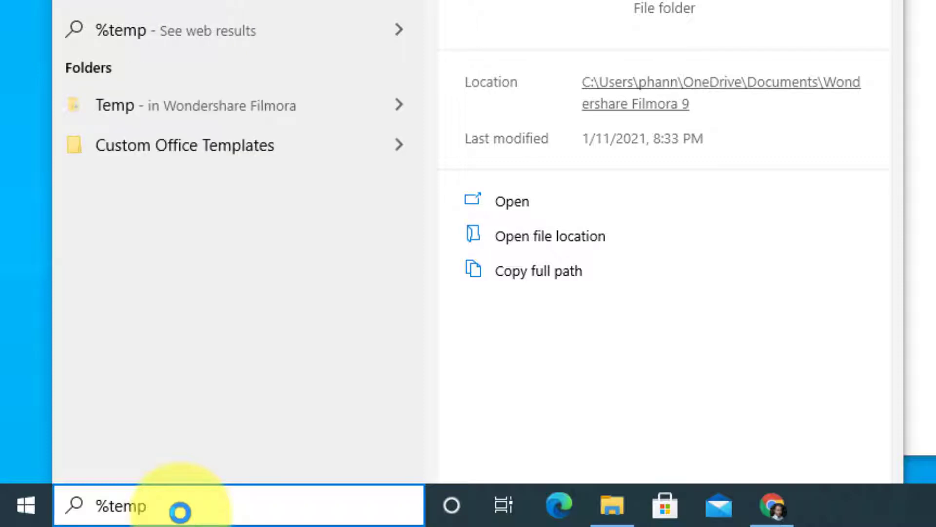
type("%")
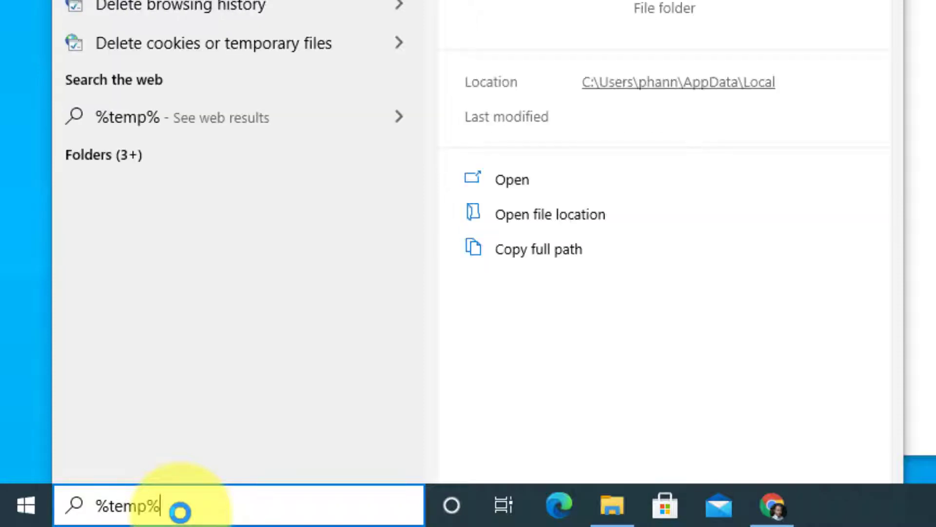
key("Return")
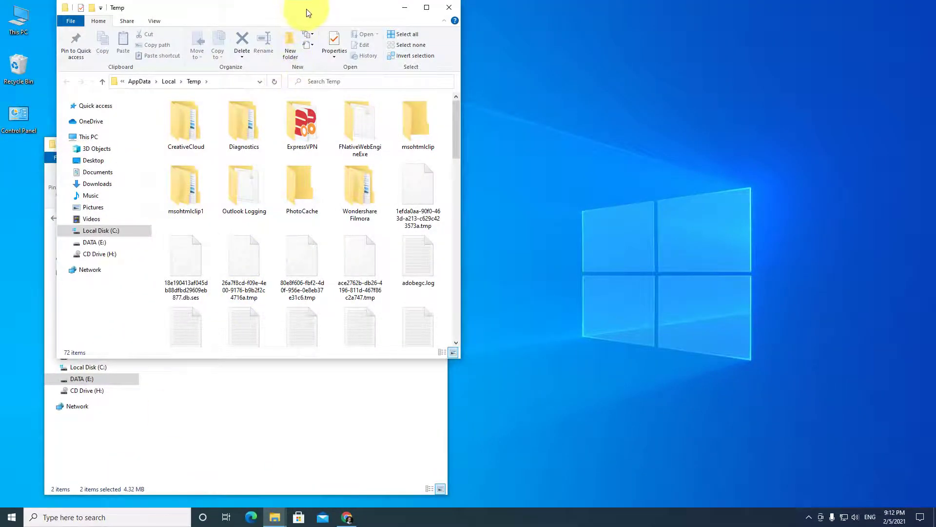
left_click_drag(308, 14, 633, 88)
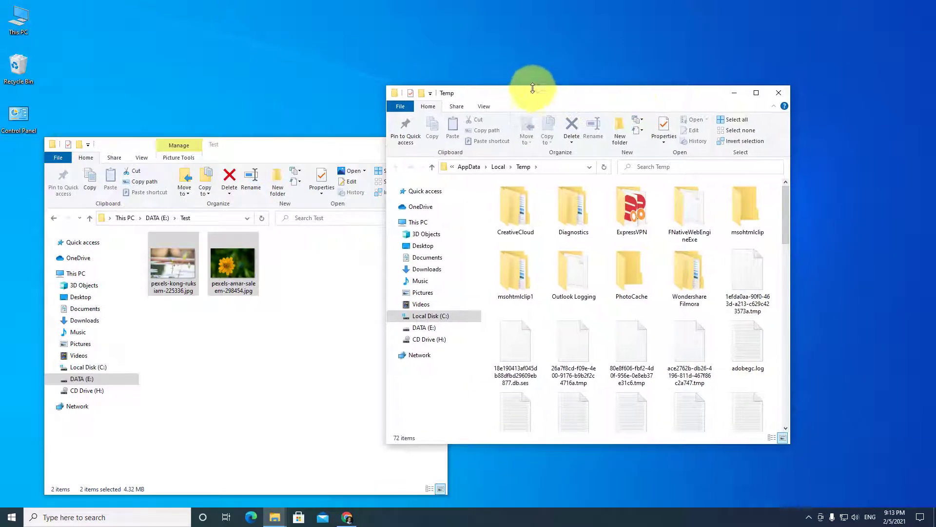
left_click_drag(532, 88, 597, 142)
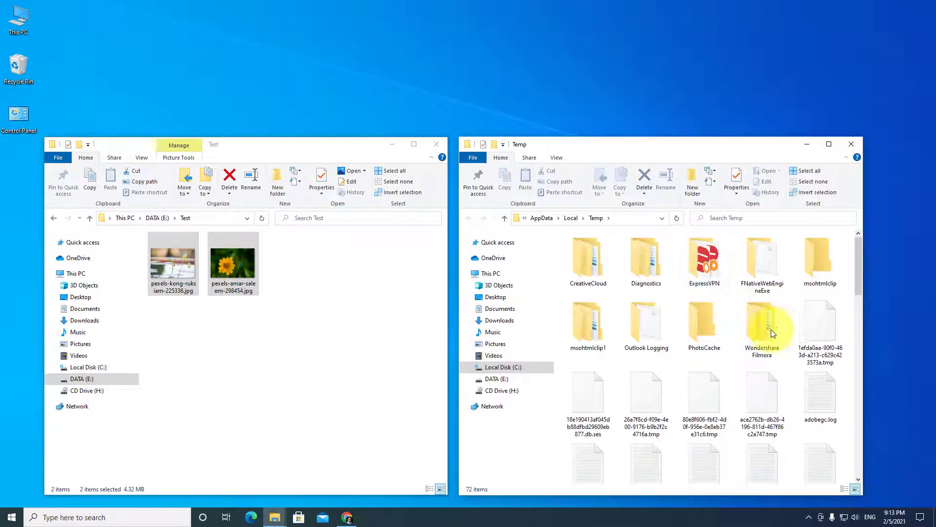
Step: Examine all the files and subfolders in the Temp folder from beginning to end
scroll(768, 331, "down", 10)
scroll(765, 332, "up", 10)
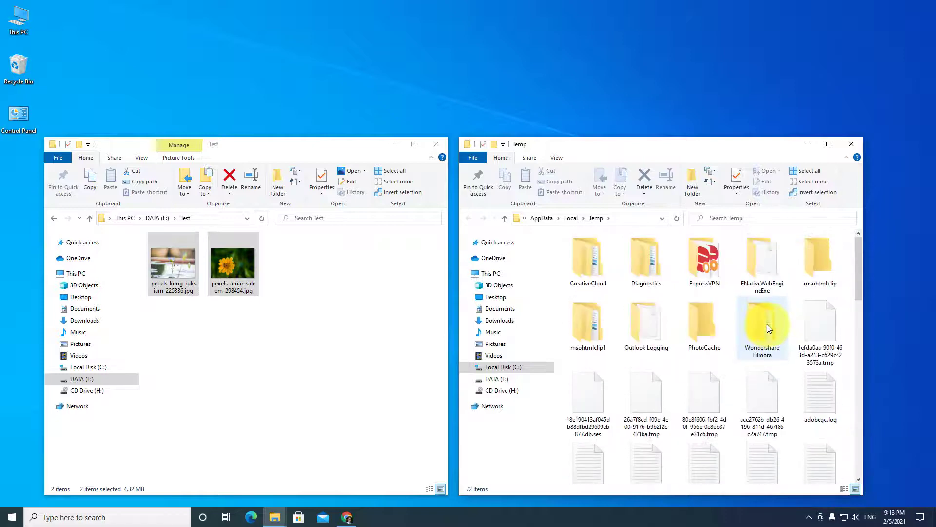
scroll(767, 324, "down", 10)
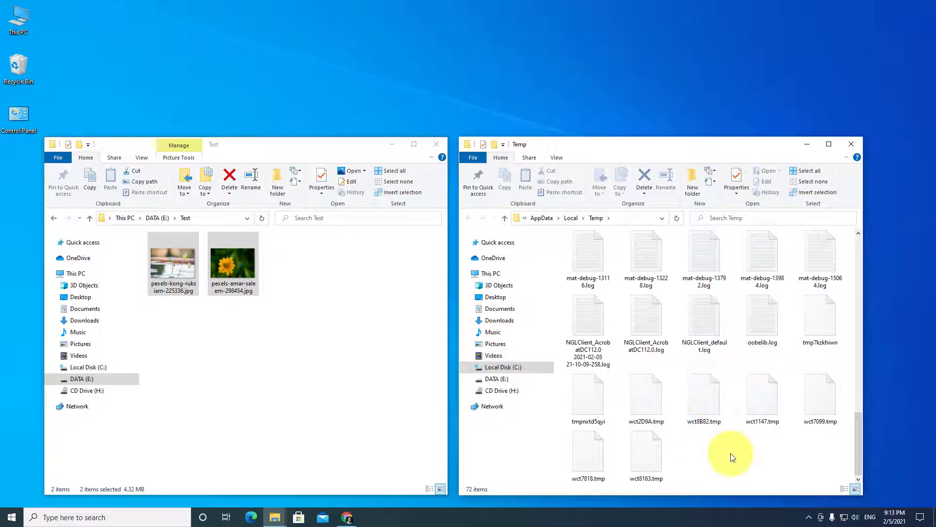
key("ctrl+a")
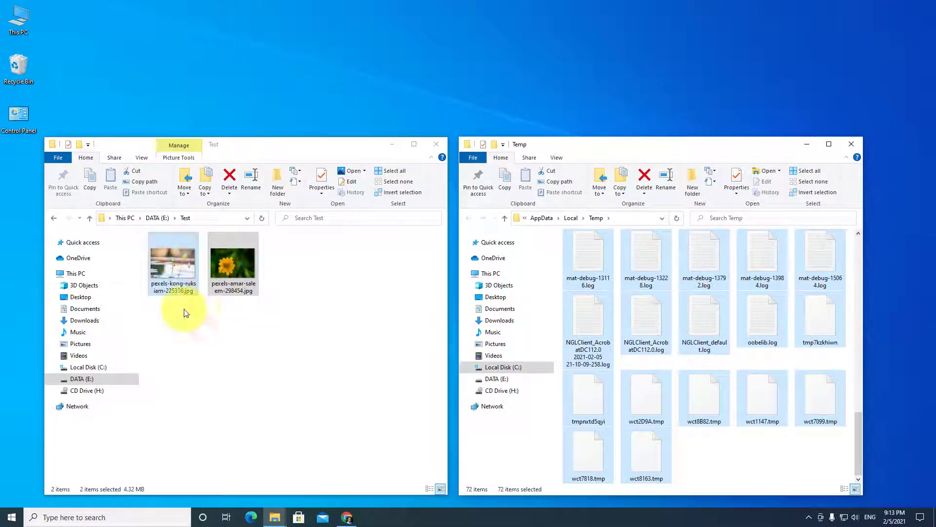
left_click(767, 460)
scroll(738, 368, "up", 10)
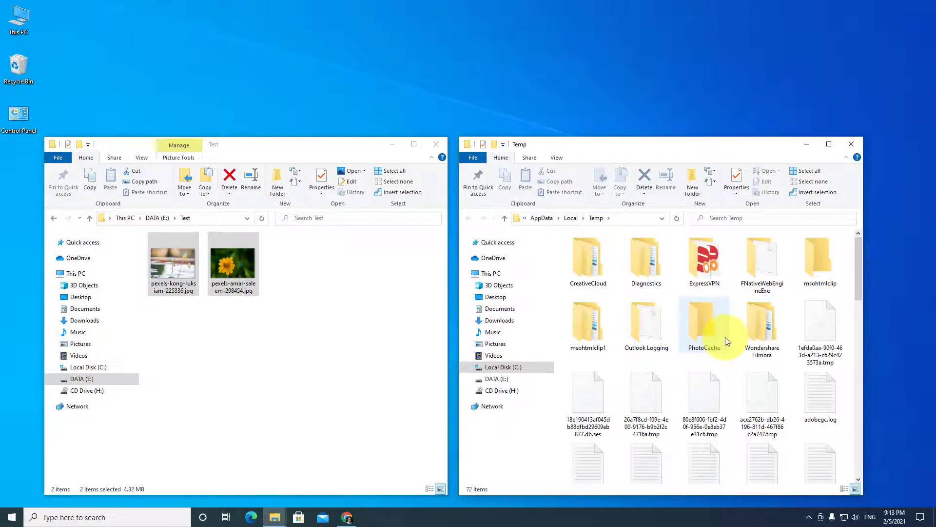
scroll(725, 338, "down", 10)
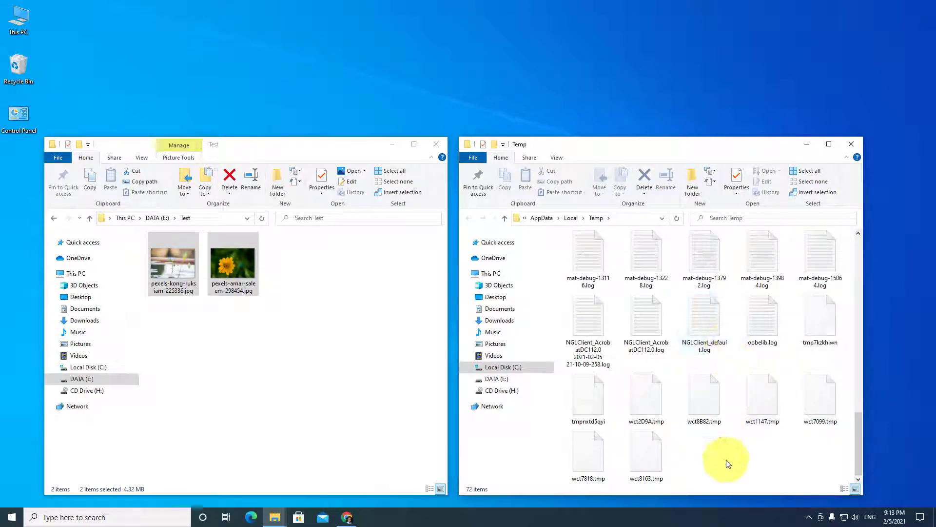
scroll(712, 408, "up", 10)
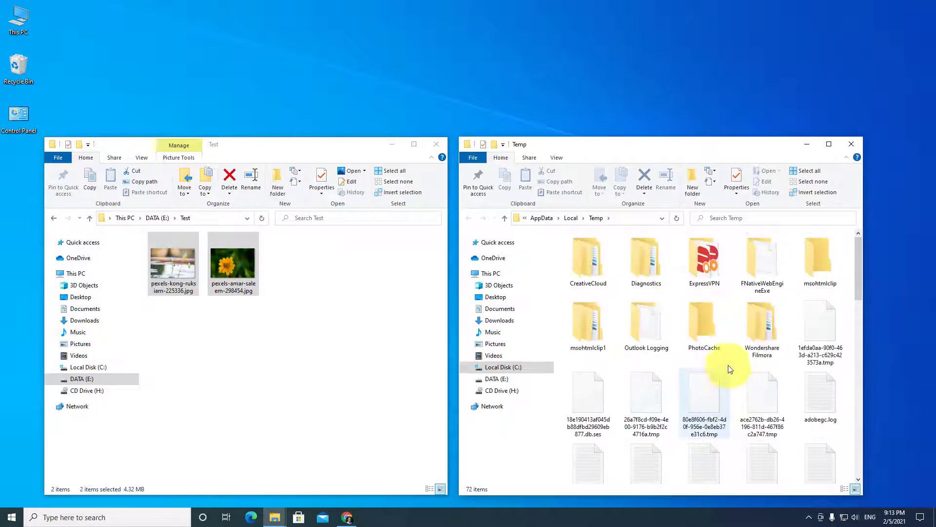
scroll(730, 369, "down", 10)
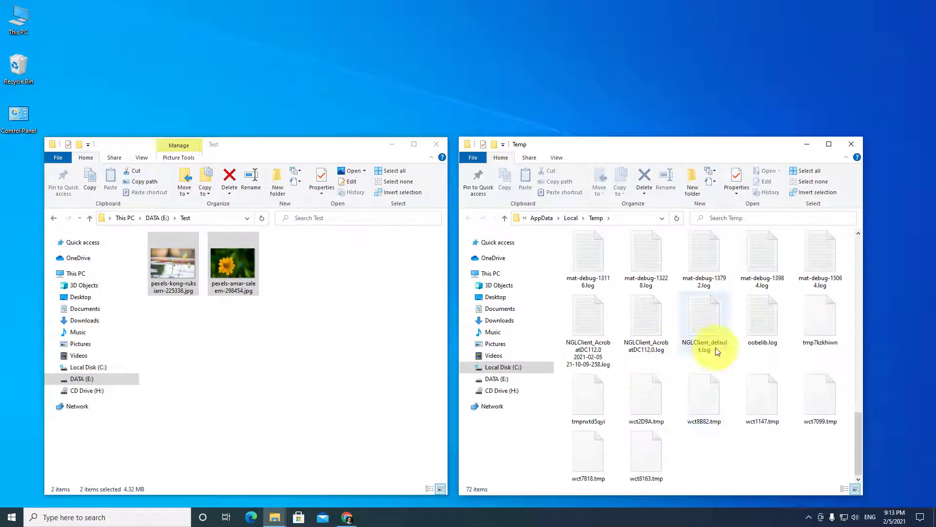
mouse_move(717, 351)
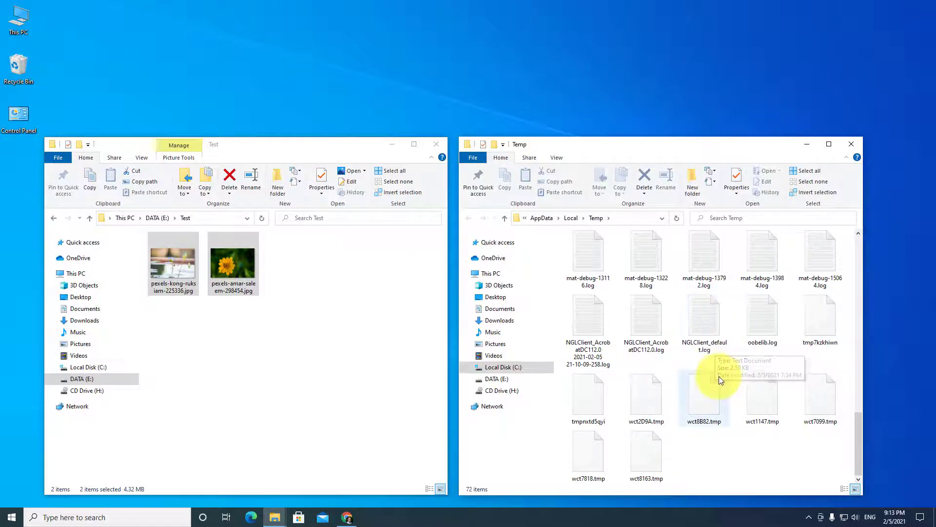
scroll(719, 376, "up", 10)
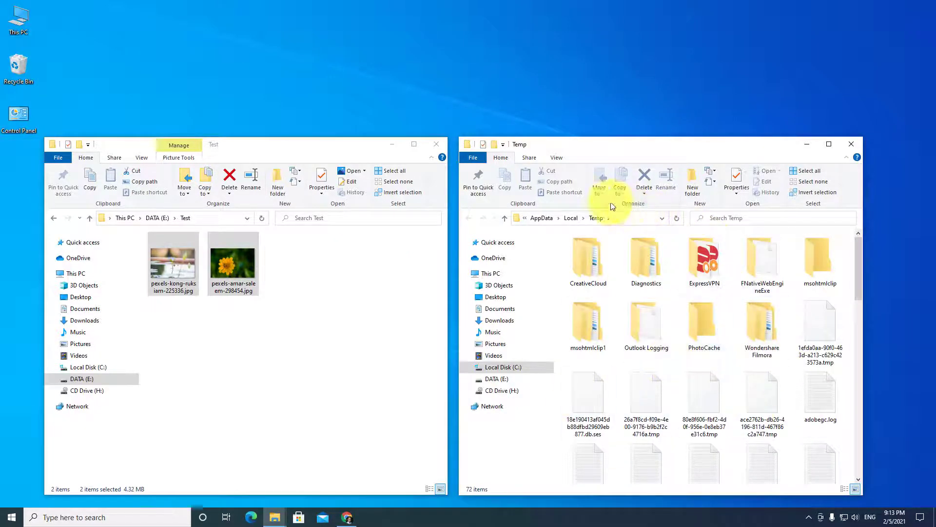
scroll(754, 348, "down", 10)
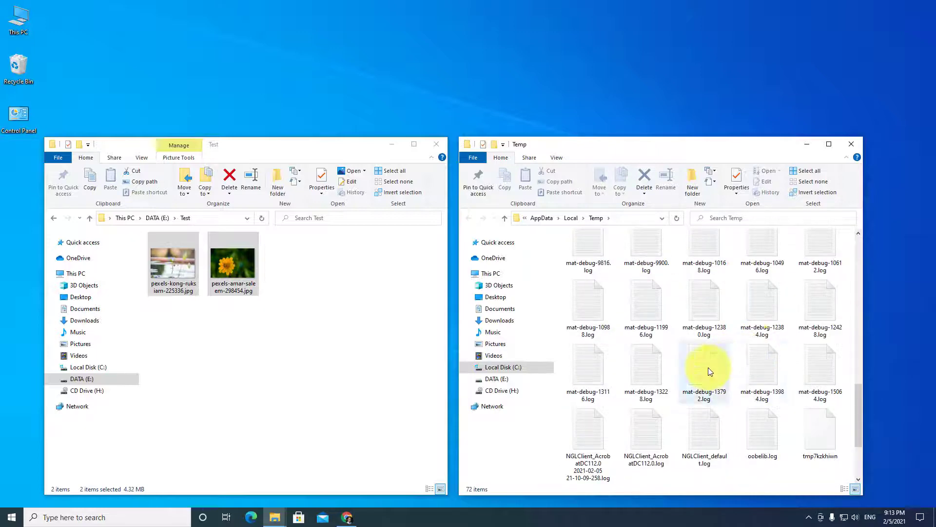
scroll(709, 366, "down", 3)
scroll(757, 388, "up", 13)
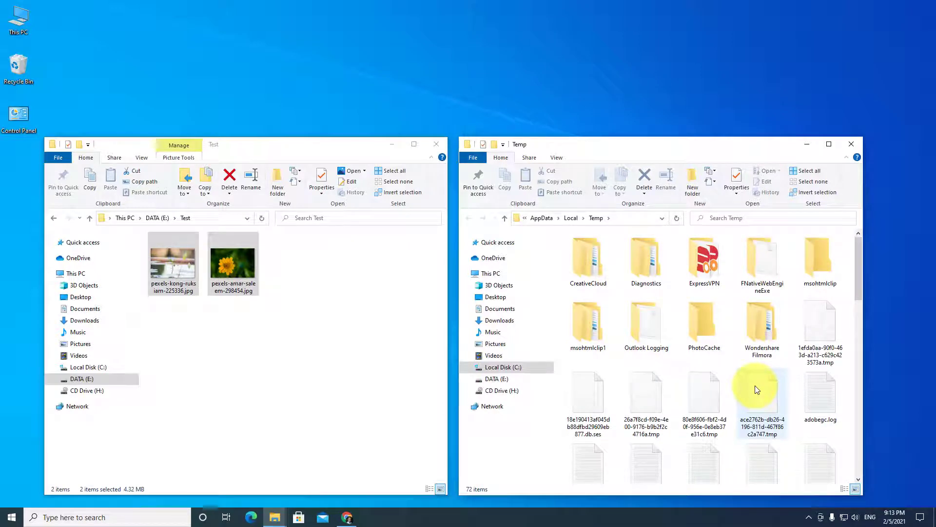
scroll(756, 388, "down", 13)
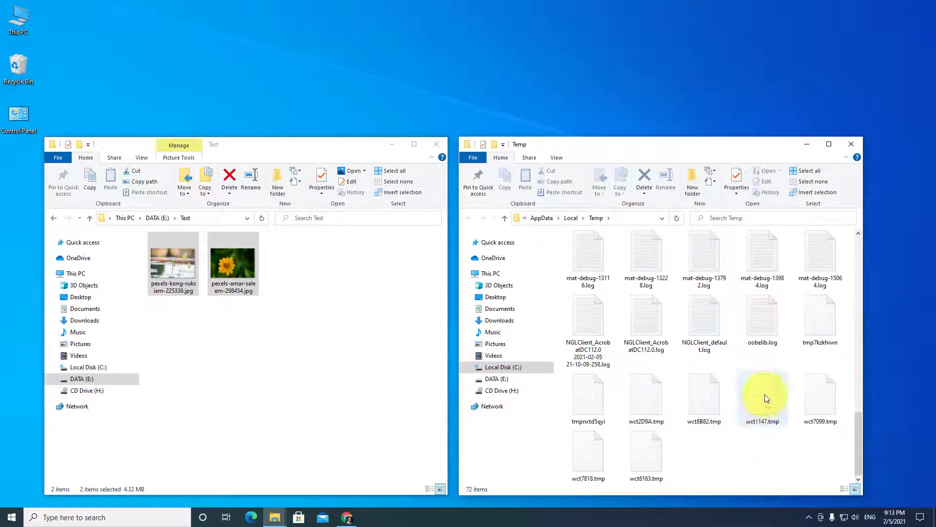
scroll(761, 386, "up", 13)
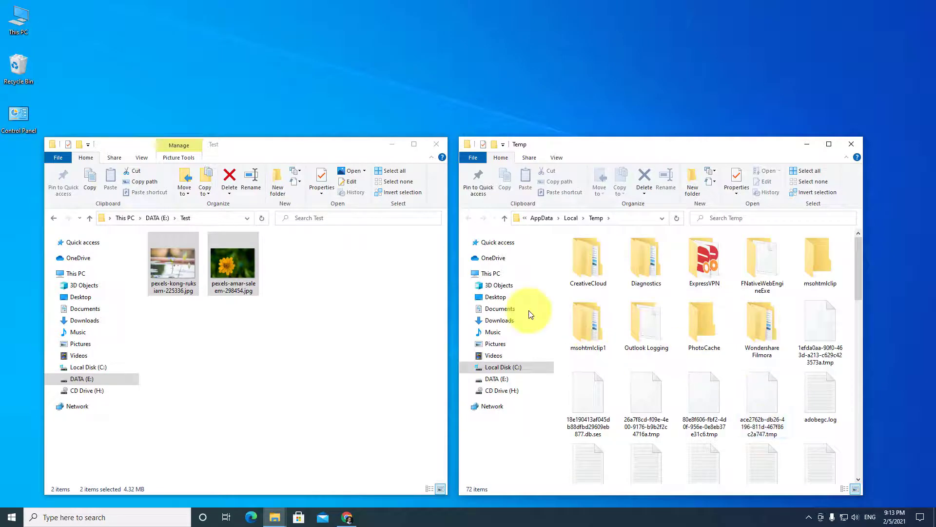
Step: Select both images in the Test folder and send them to the Mail recipient target
left_click(273, 314)
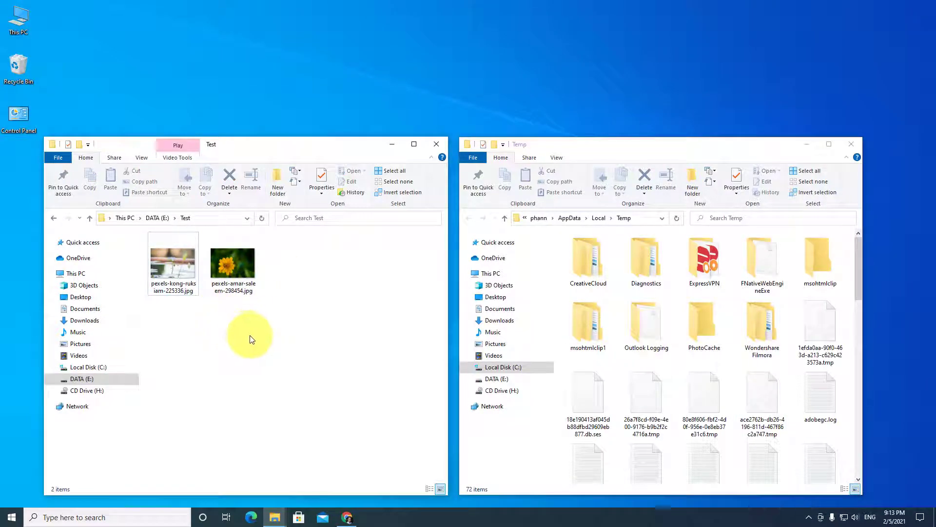
left_click_drag(251, 336, 169, 261)
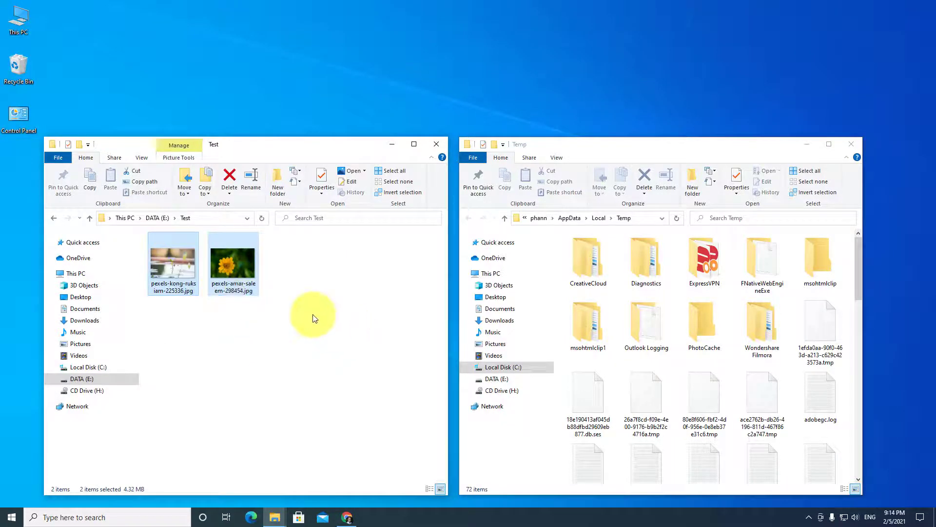
right_click(185, 267)
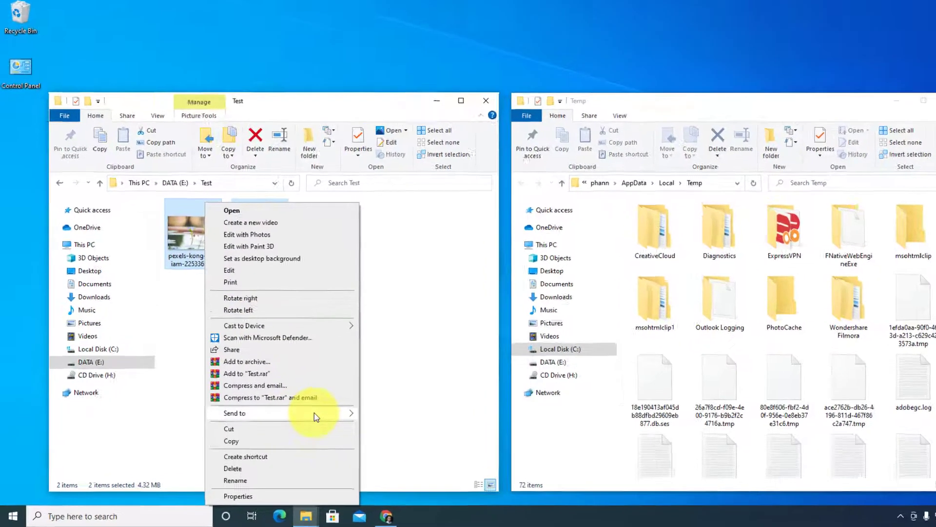
mouse_move(285, 428)
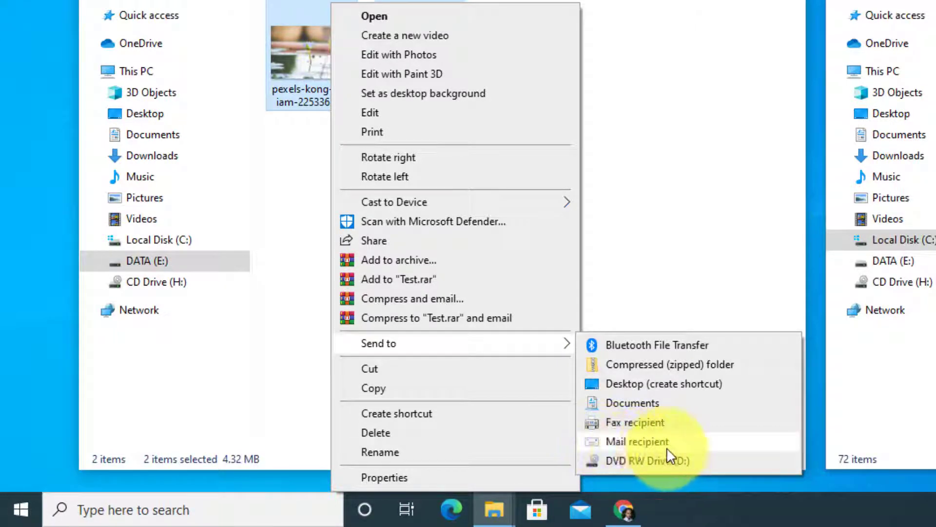
left_click(658, 444)
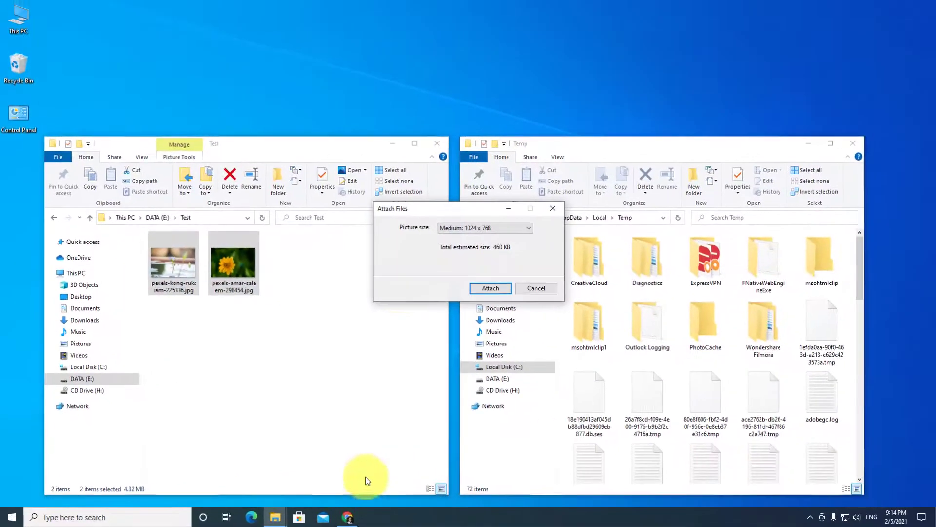
Step: Place the Attach Files dialog above the folder windows and review the available picture sizes, keeping Medium: 1024 x 768
left_click_drag(456, 209, 444, 42)
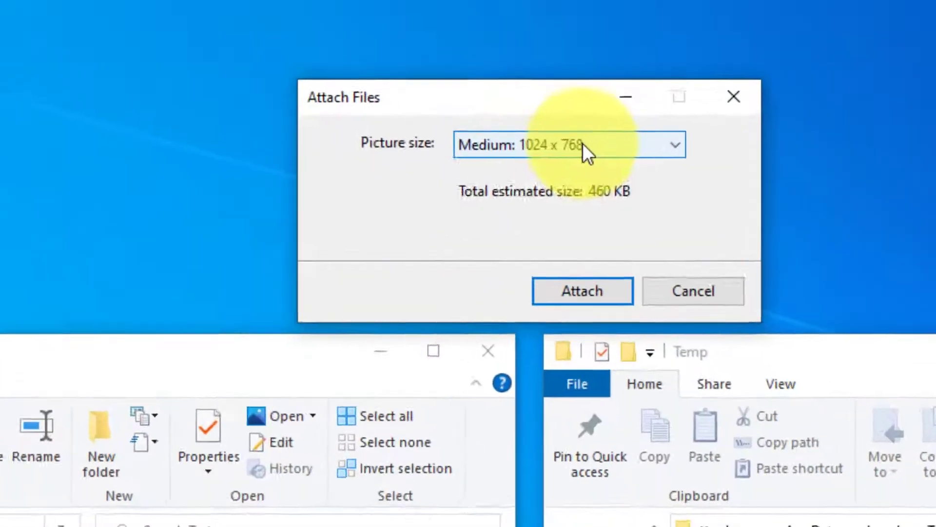
left_click(496, 77)
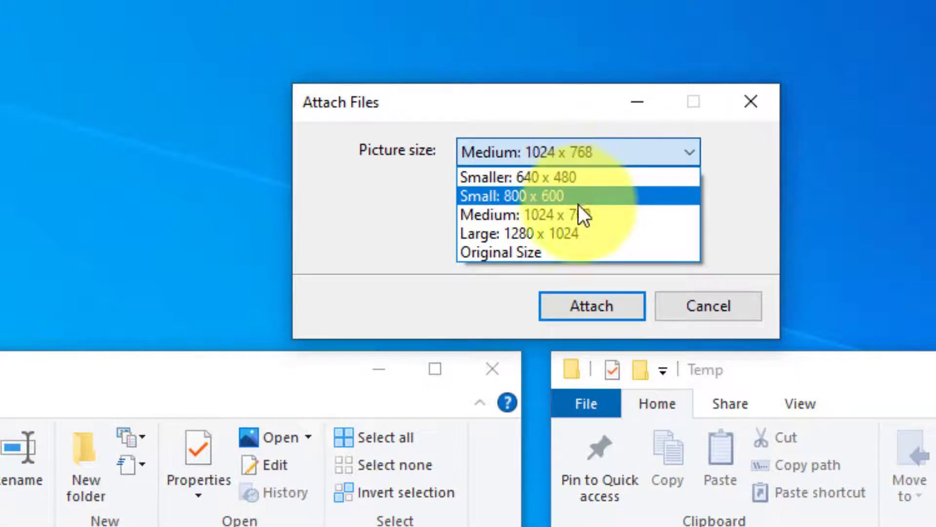
left_click(535, 218)
left_click(582, 153)
left_click(583, 150)
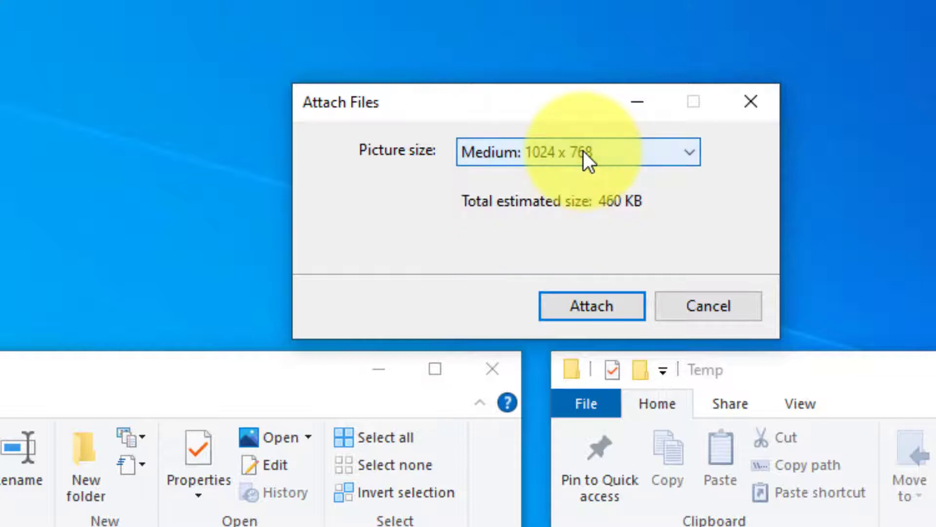
left_click(583, 152)
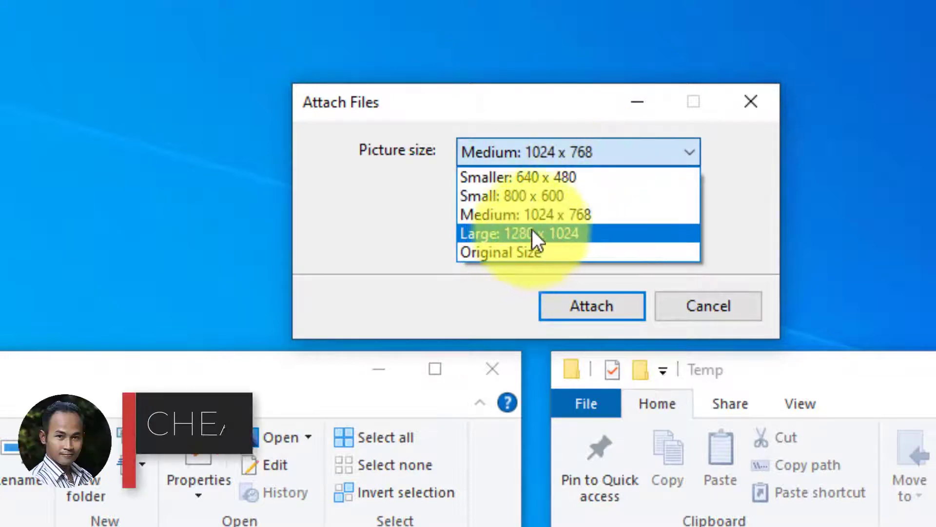
left_click(545, 216)
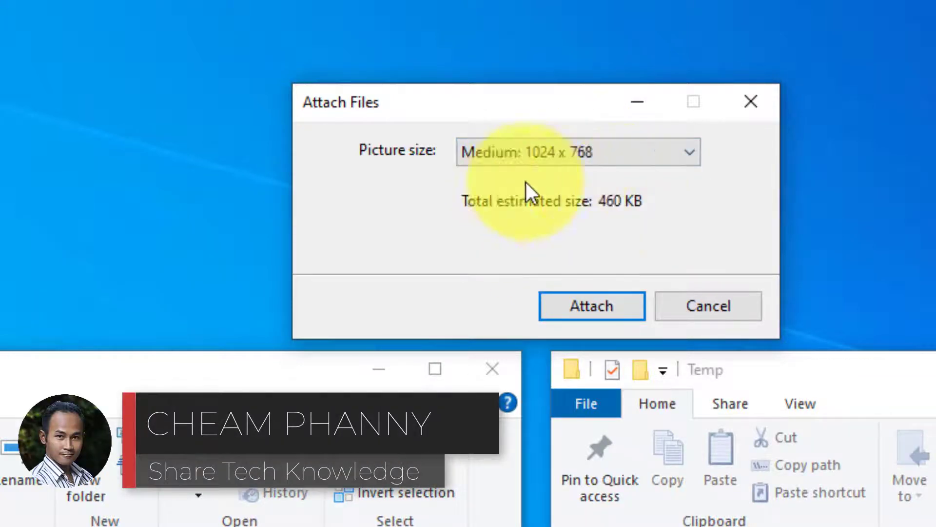
left_click(596, 152)
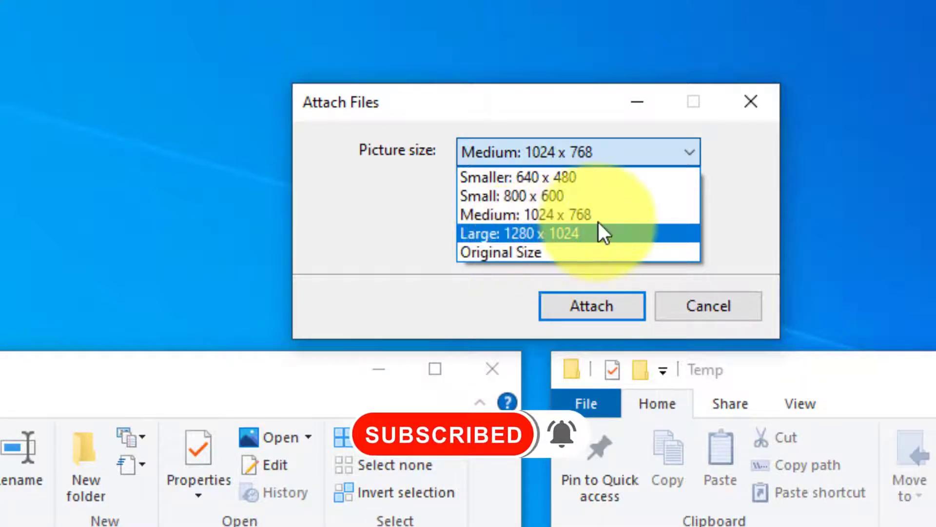
left_click(496, 217)
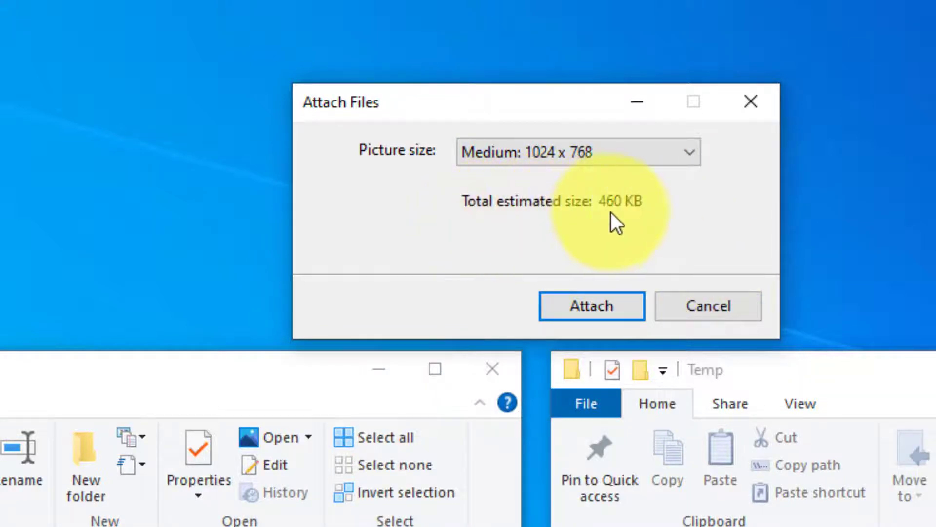
Step: Set the picture size to Large: 1280 x 1024 and attach the two images
left_click(629, 161)
left_click(569, 238)
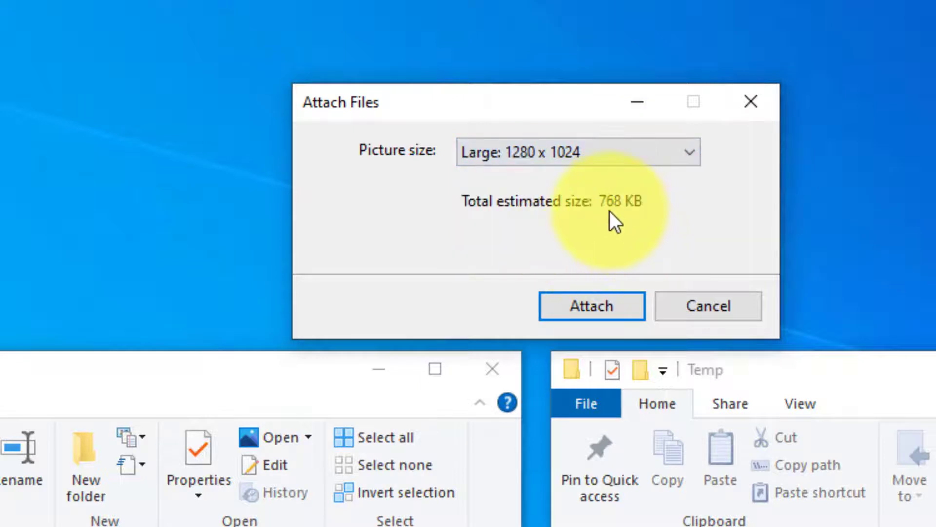
left_click(617, 151)
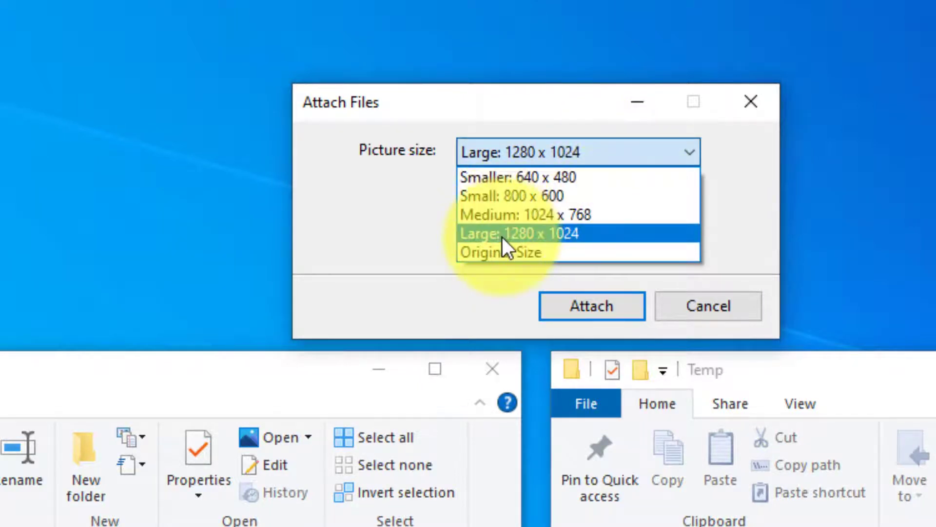
left_click(542, 233)
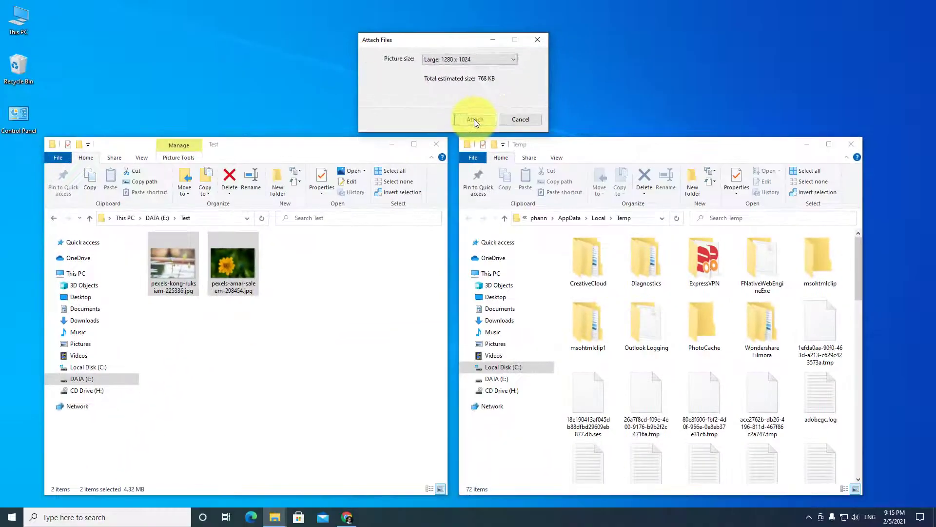
left_click(581, 292)
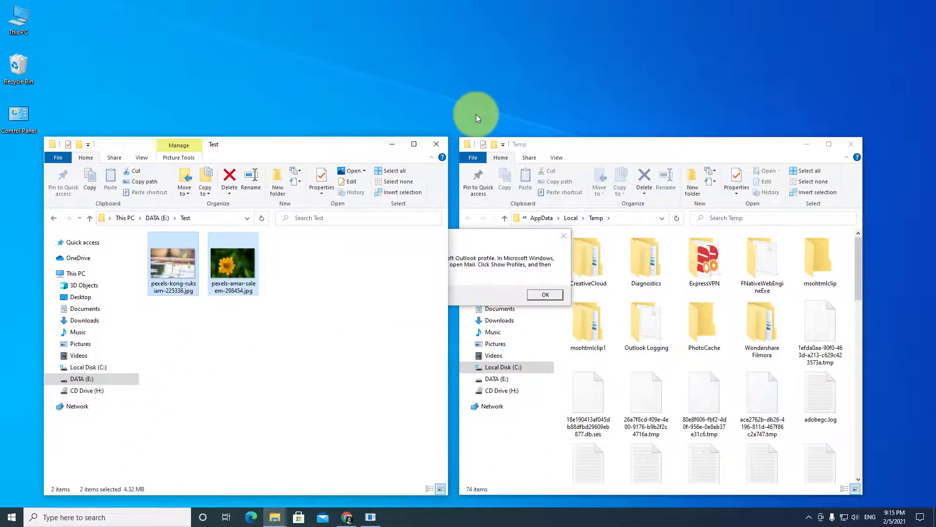
Step: Place the Microsoft Outlook message above the folder windows and check the file size of each resized image in the Temp folder
left_click_drag(498, 240, 472, 54)
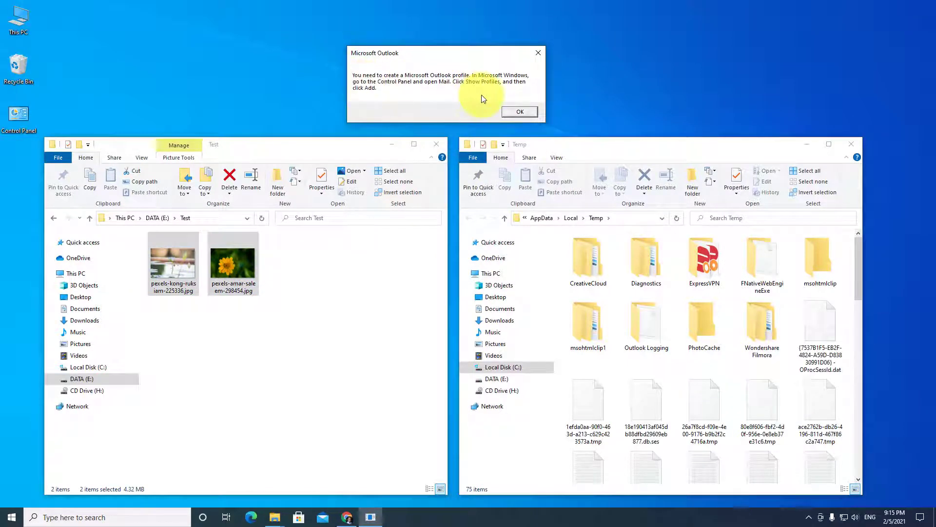
left_click(578, 142)
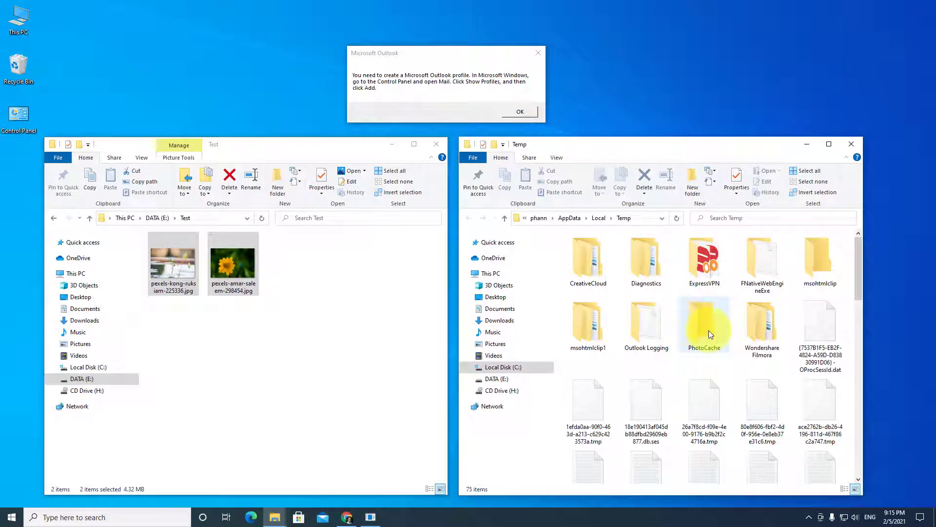
scroll(709, 331, "down", 15)
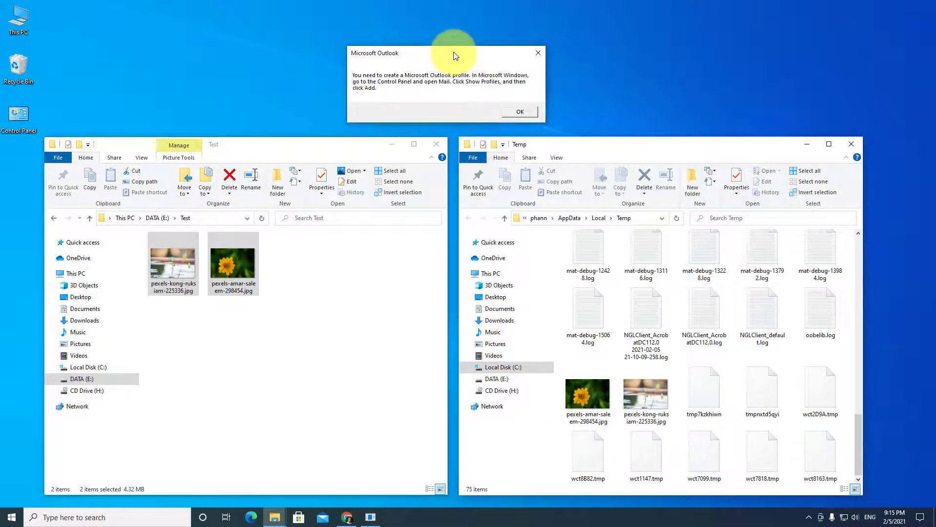
left_click_drag(453, 52, 447, 55)
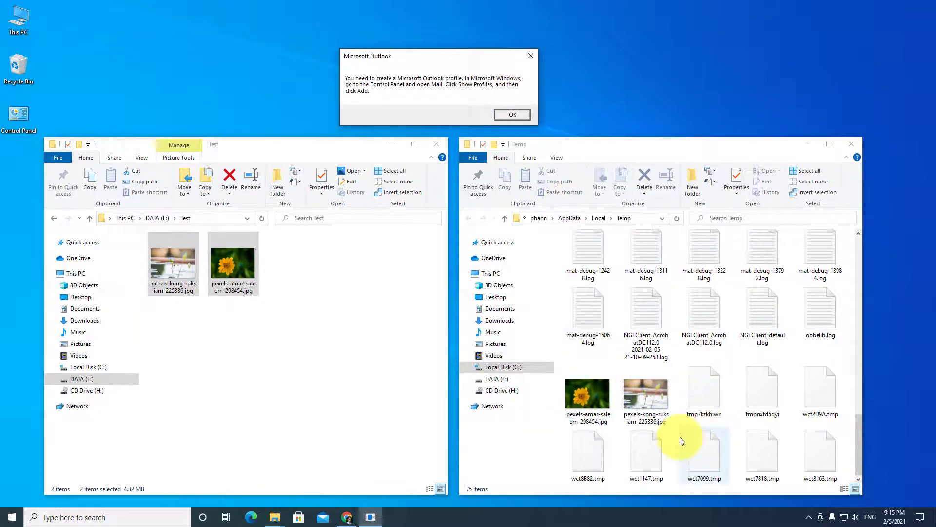
scroll(678, 420, "up", 10)
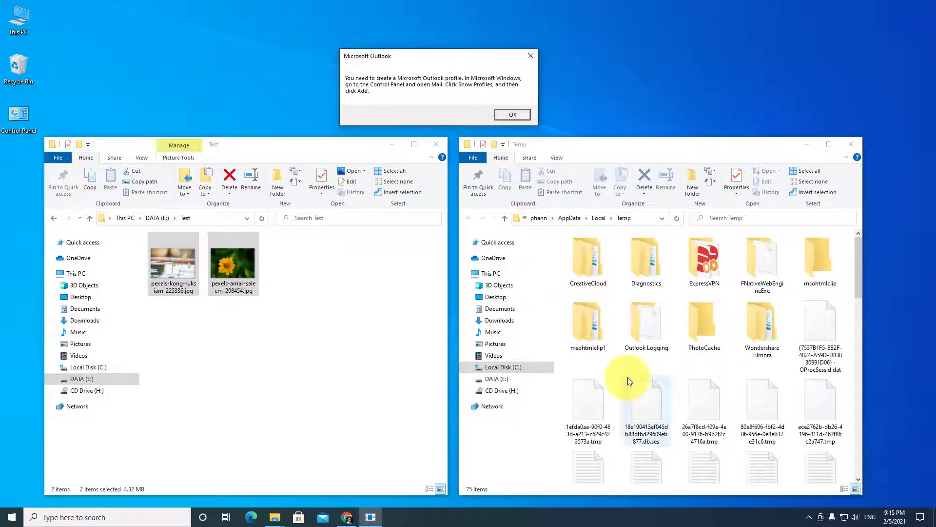
scroll(629, 380, "down", 8)
left_click(607, 399)
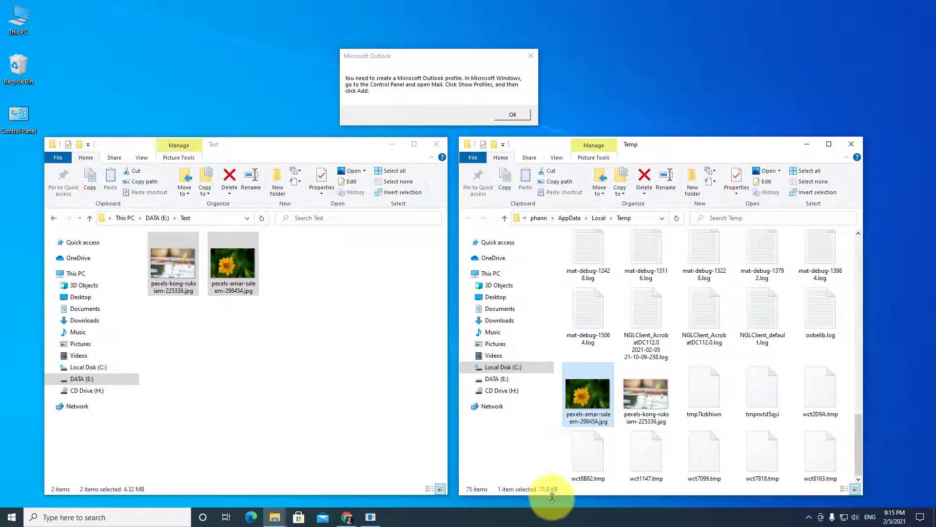
left_click(641, 403)
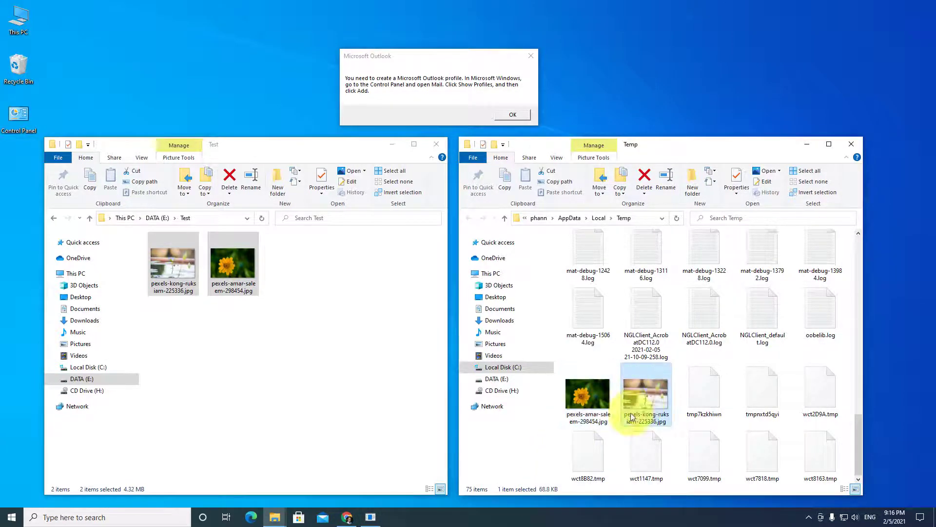
Step: Select both resized images in the Temp folder and rename them together with the base name qq
left_click(598, 395)
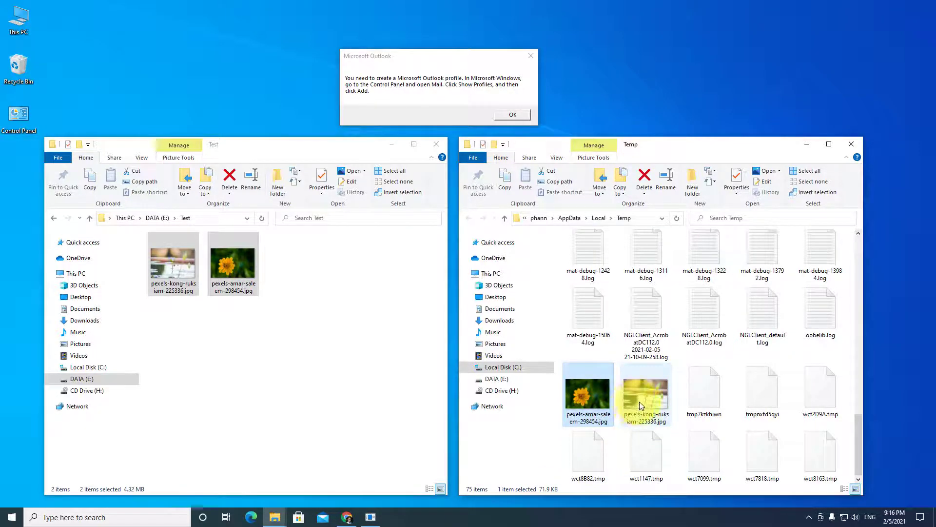
left_click(639, 401, "ctrl")
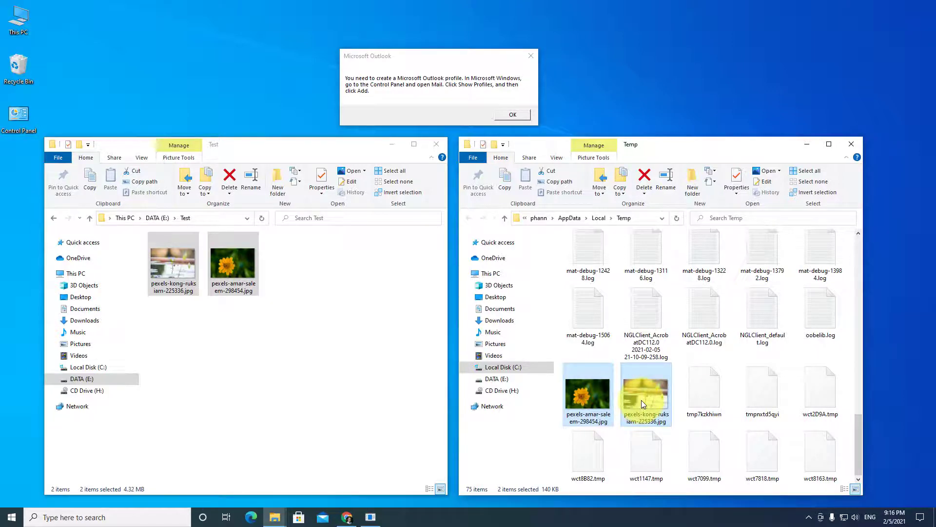
key("F2")
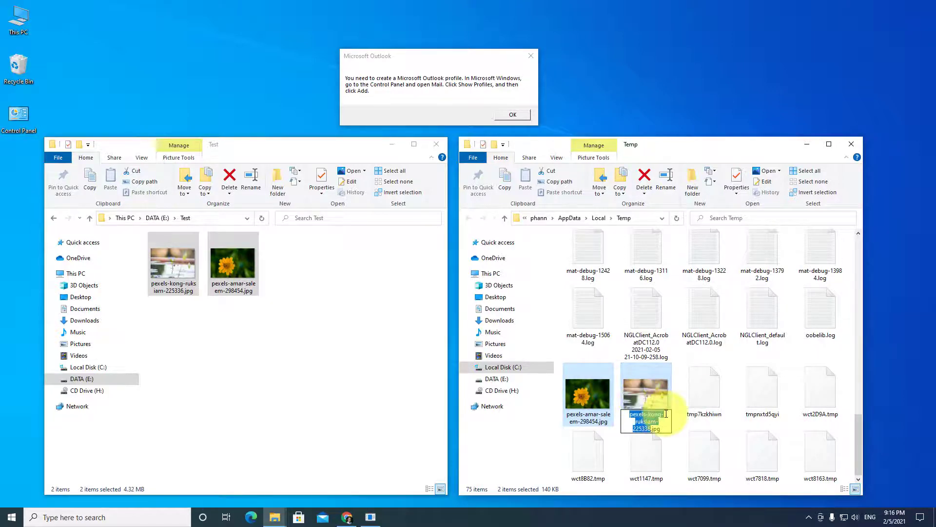
type("qq")
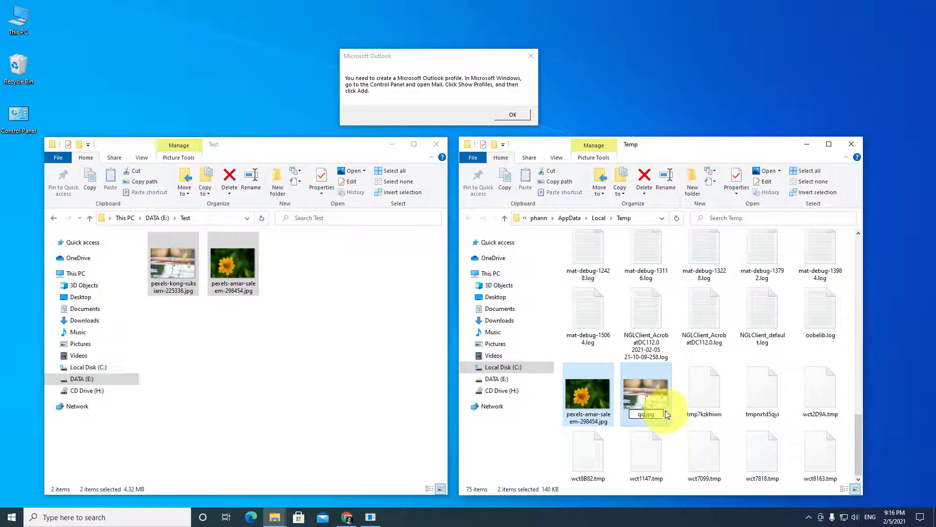
key("Return")
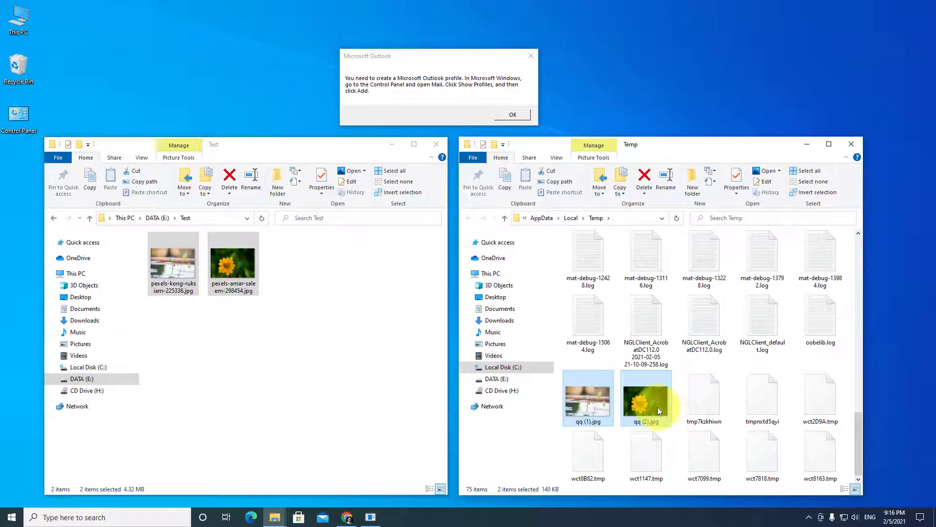
Step: Move the two qq images from the Temp folder into the Test folder and dismiss the Microsoft Outlook message
left_click(347, 323)
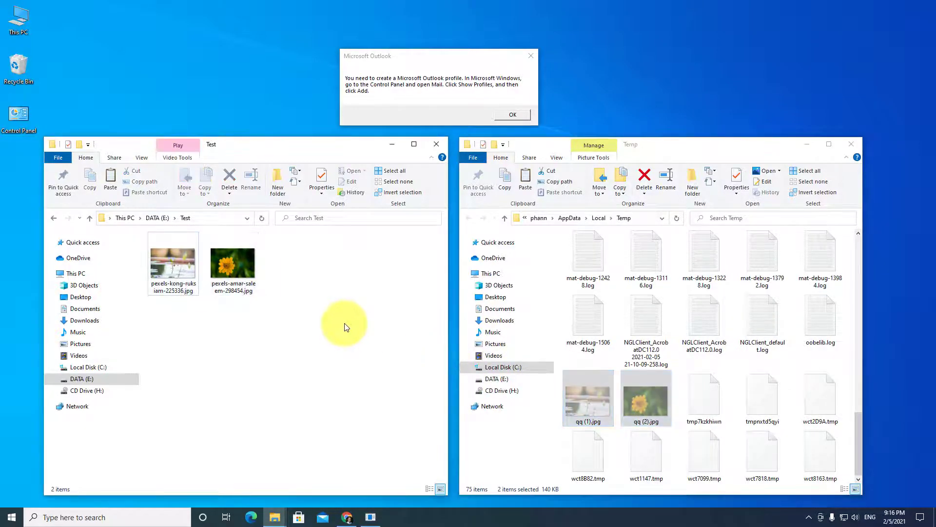
key("ctrl+v")
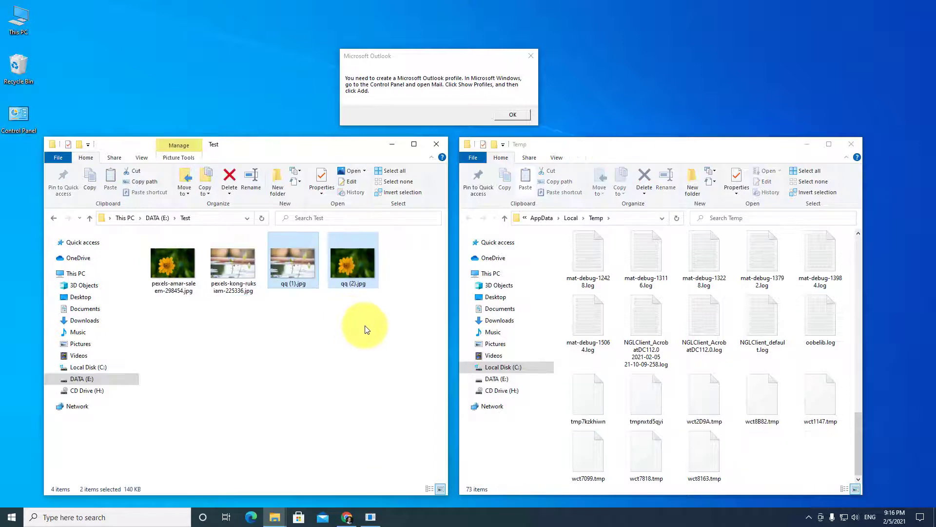
left_click(513, 115)
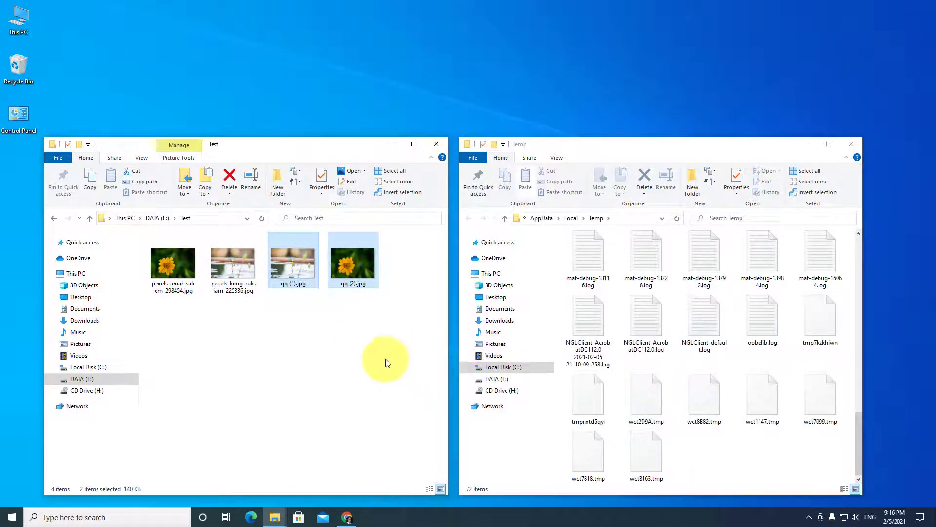
Step: Send both original images in the Test folder to Mail recipient again, attach them, and immediately dismiss the Outlook message
scroll(732, 388, "up", 10)
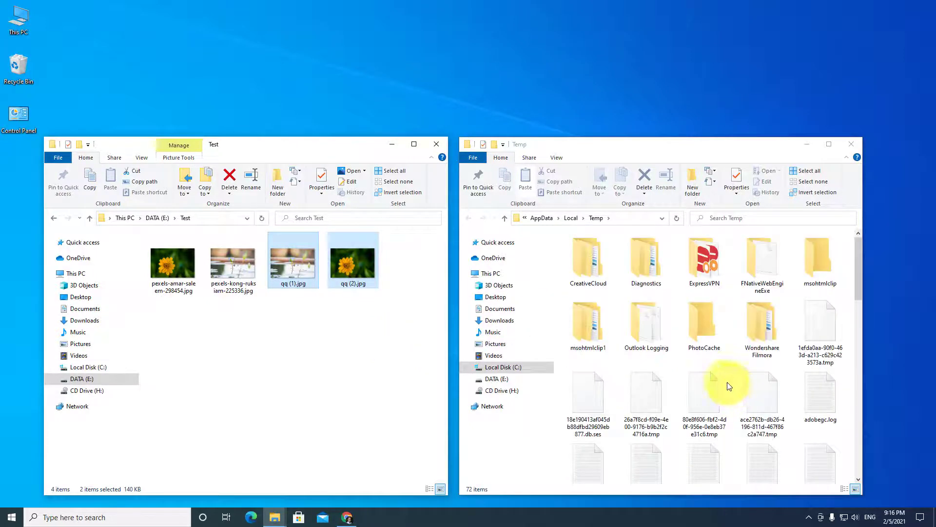
left_click(249, 347)
left_click_drag(252, 344, 156, 242)
right_click(235, 270)
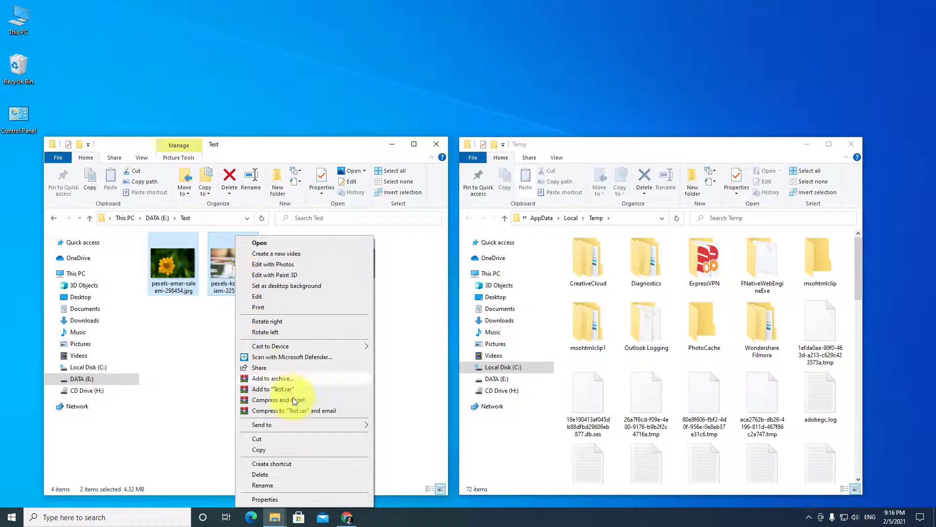
mouse_move(351, 424)
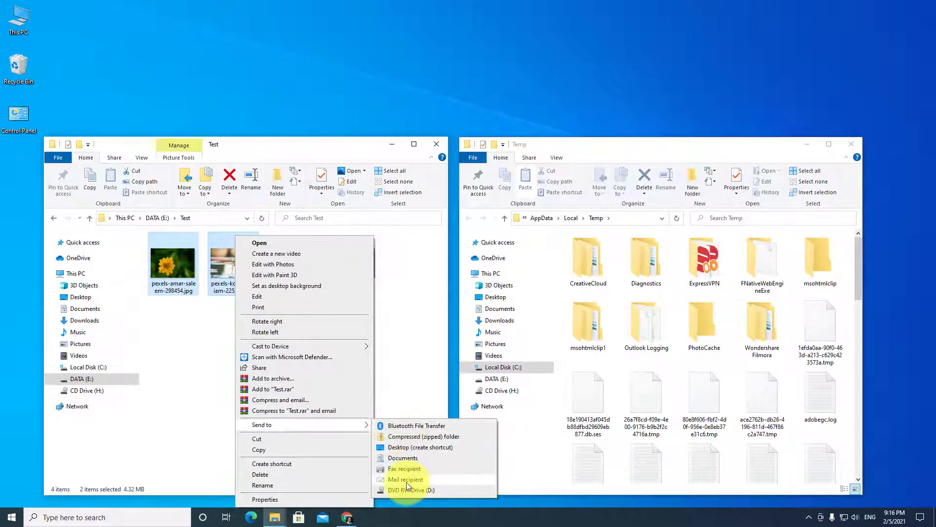
left_click(407, 482)
left_click(485, 288)
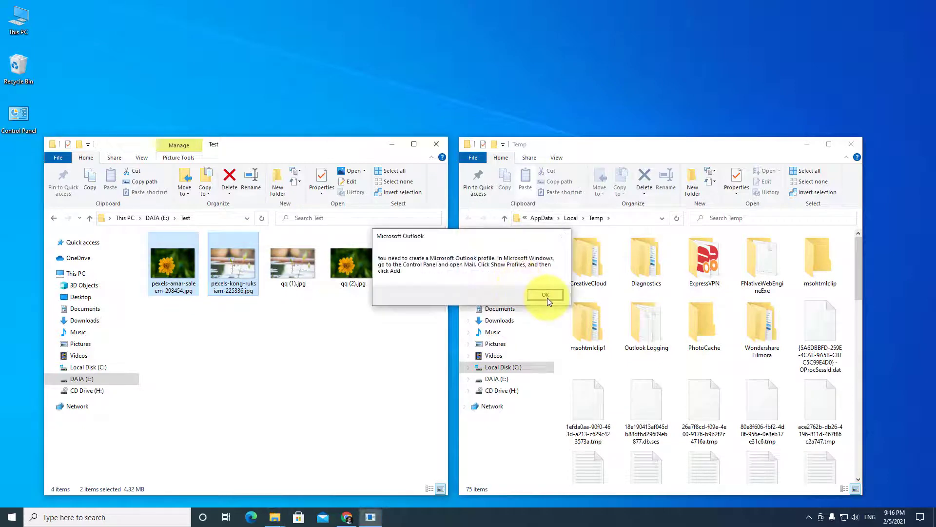
left_click(545, 295)
Step: Refresh the Temp folder and look through its entire contents for the resized images
scroll(693, 369, "down", 10)
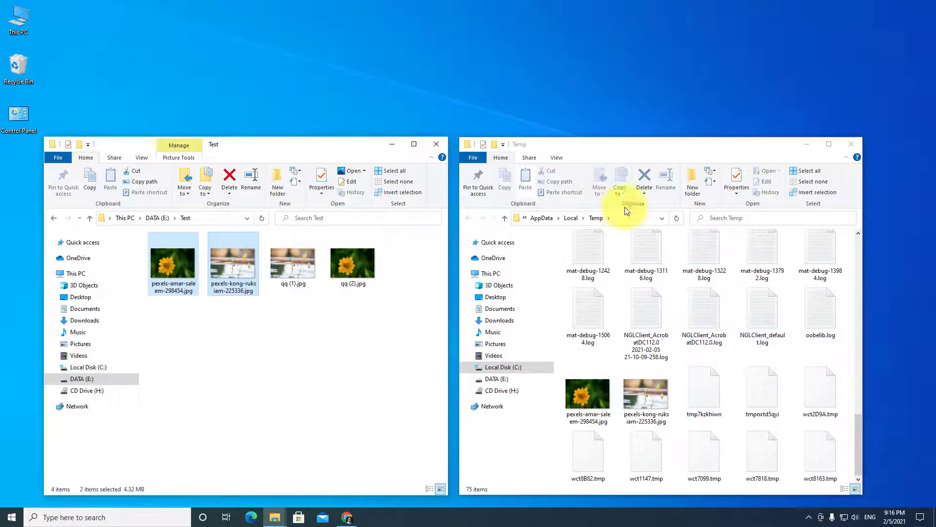
left_click(676, 218)
scroll(719, 310, "down", 10)
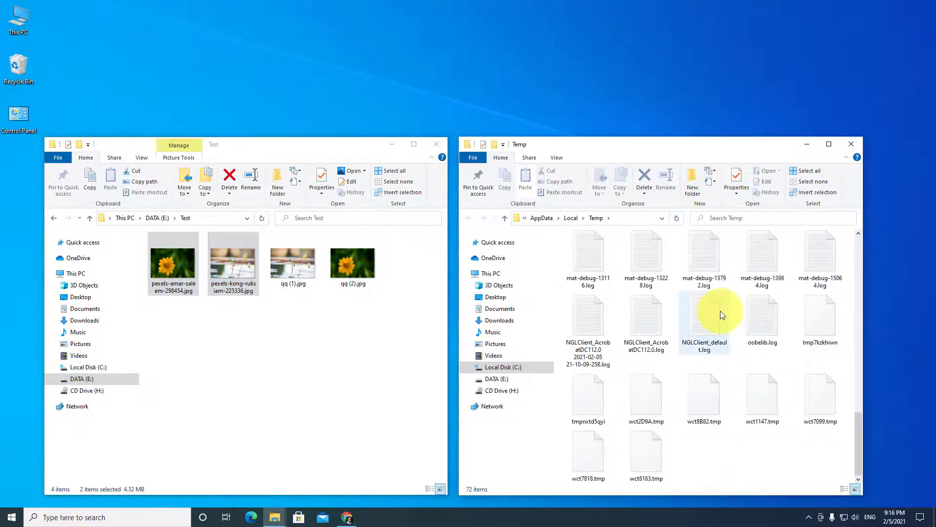
scroll(721, 311, "up", 10)
scroll(721, 311, "down", 10)
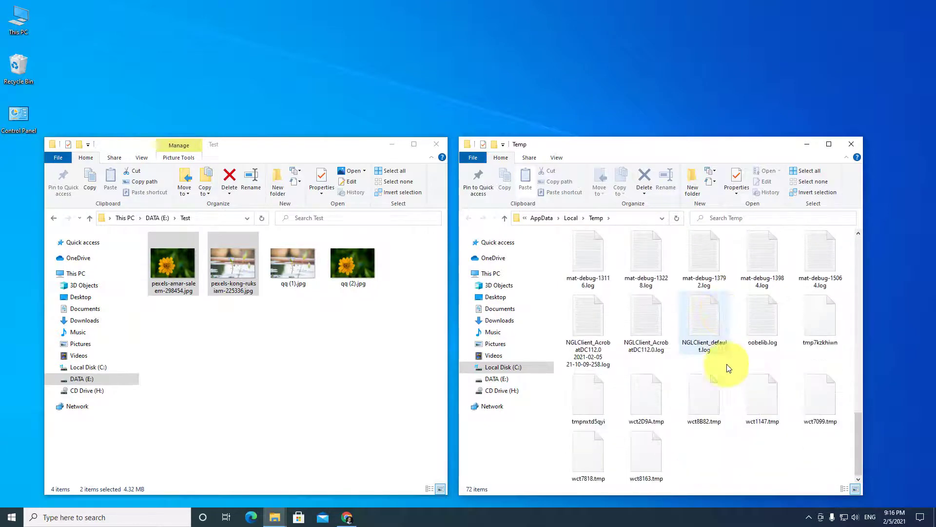
left_click(676, 217)
scroll(724, 360, "down", 3)
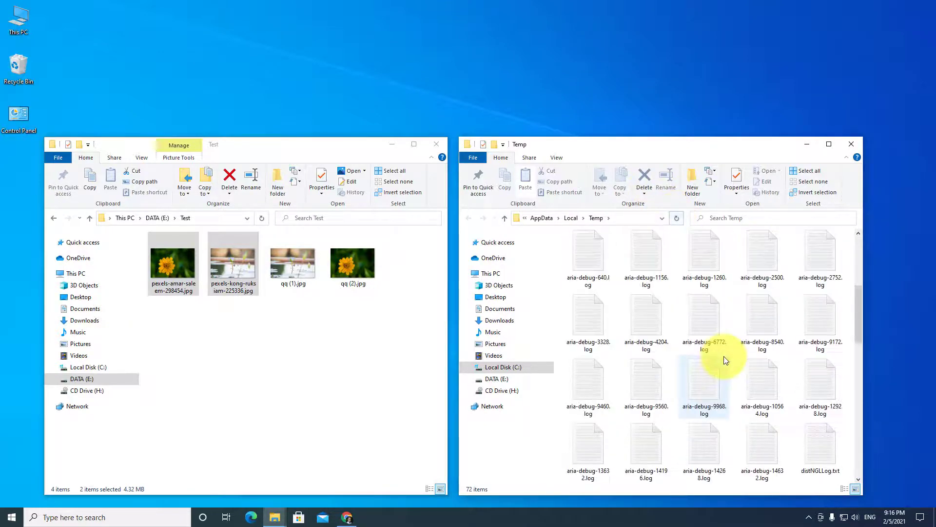
scroll(724, 360, "down", 5)
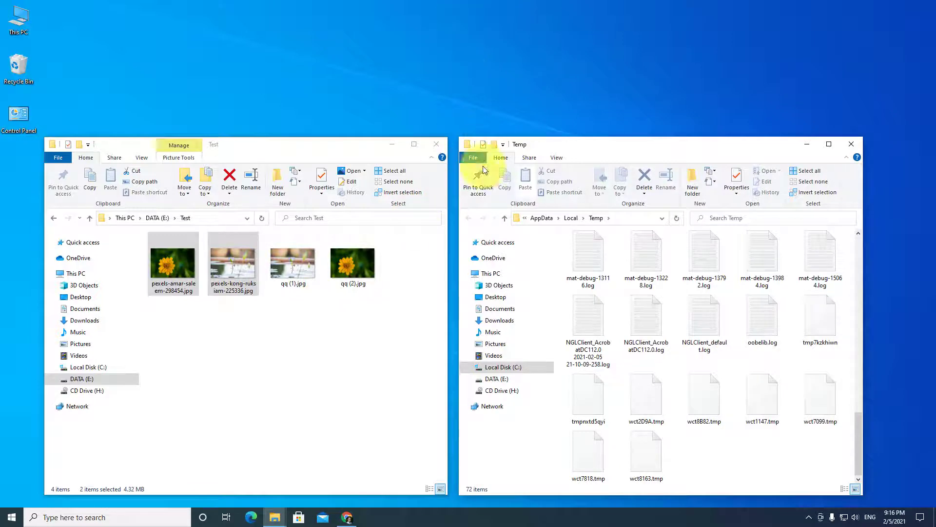
Step: Check the Temp folder from its first to its last item once more for newly created image copies
left_click(493, 108)
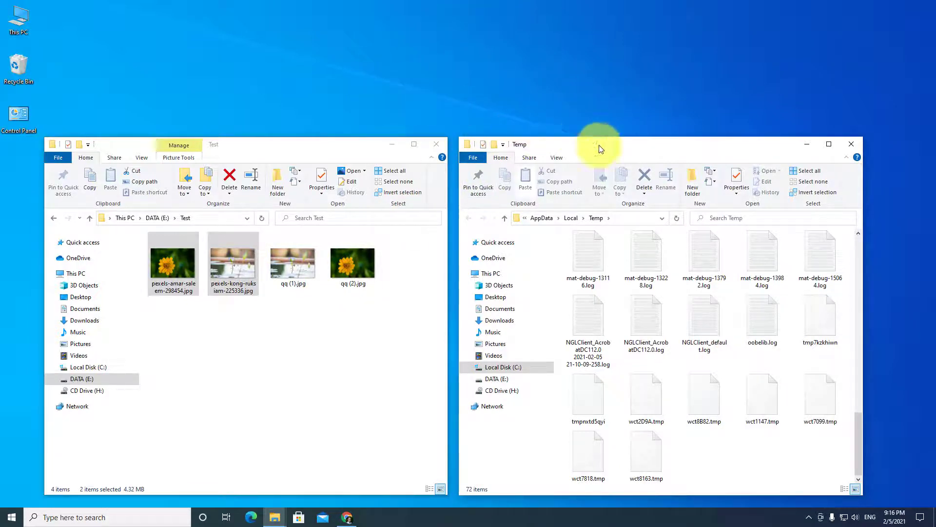
scroll(711, 326, "up", 5)
scroll(712, 321, "up", 3)
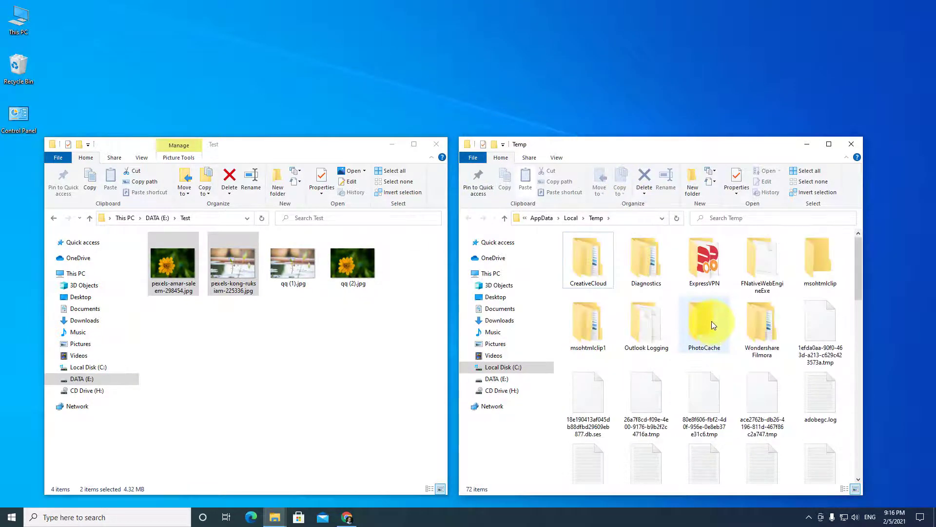
scroll(713, 311, "down", 6)
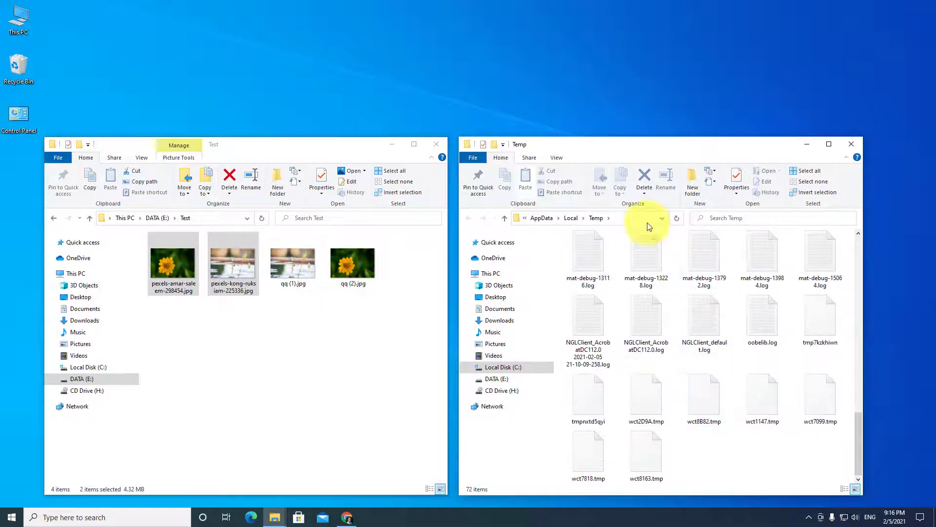
Step: Clear the file selection in the Test folder and move the Test and Temp windows slightly apart
left_click(345, 351)
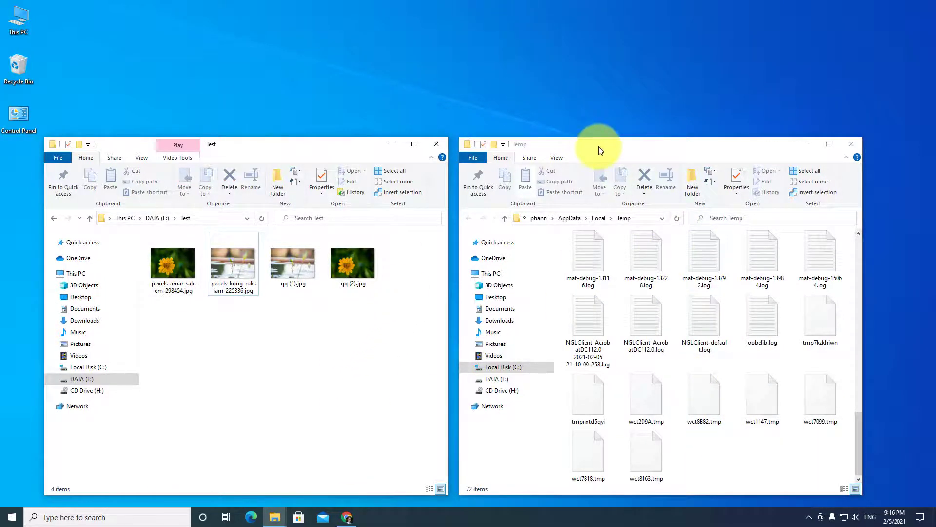
left_click_drag(287, 148, 284, 147)
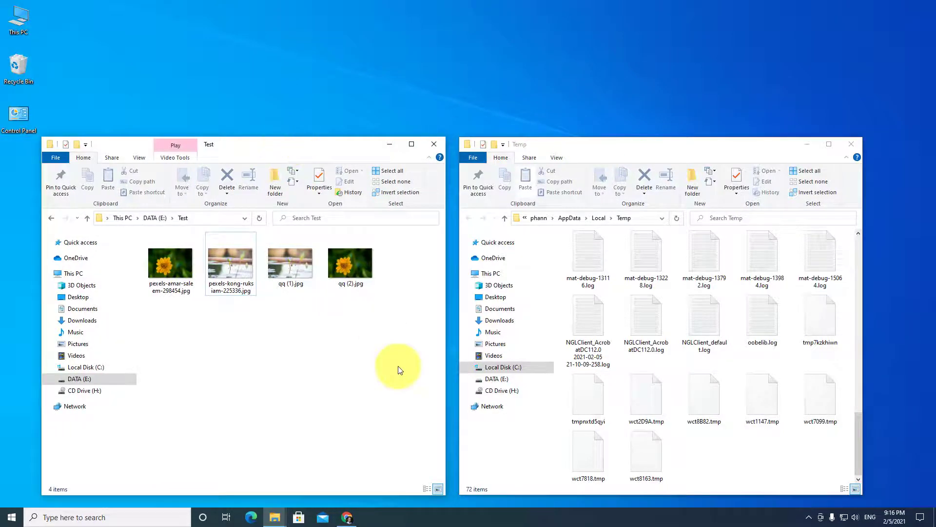
left_click_drag(623, 145, 629, 146)
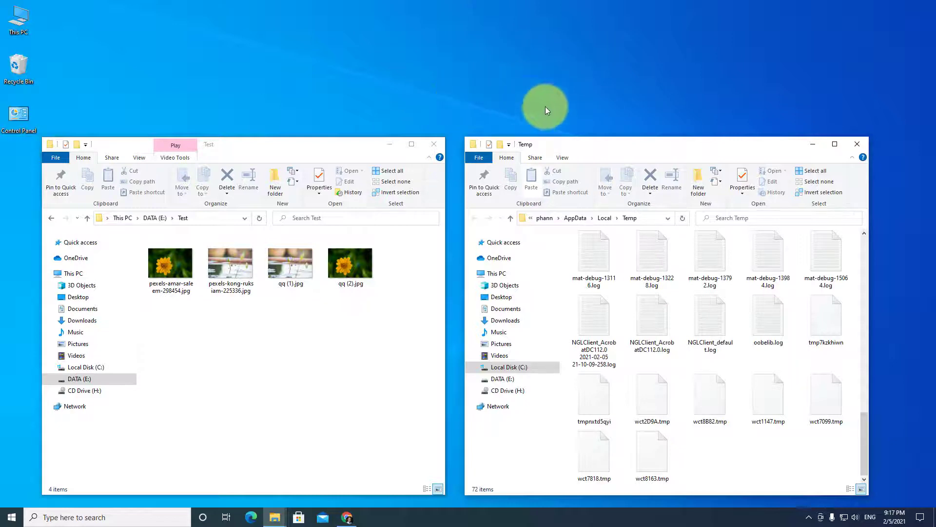
Step: Select both qq images in the Test folder to check their combined file size, and clear the selection
left_click(336, 308)
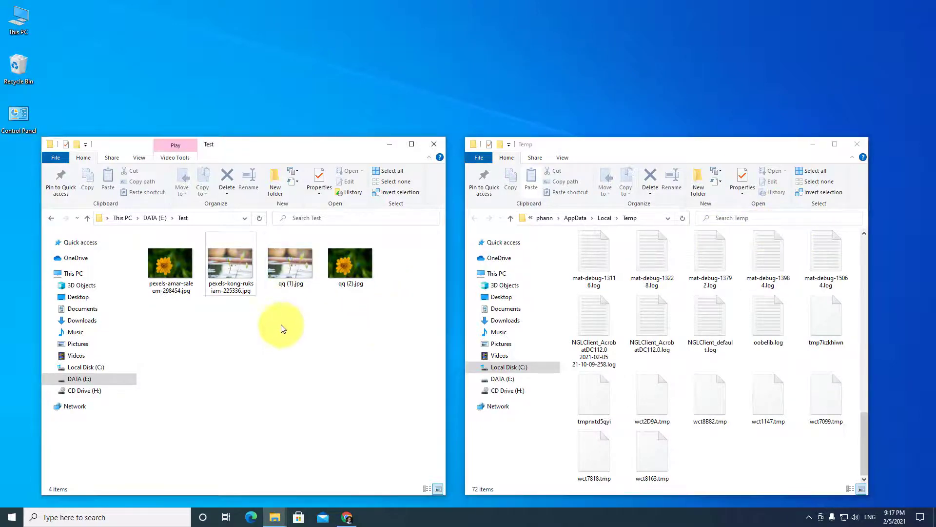
left_click_drag(283, 328, 377, 234)
left_click_drag(374, 335, 295, 270)
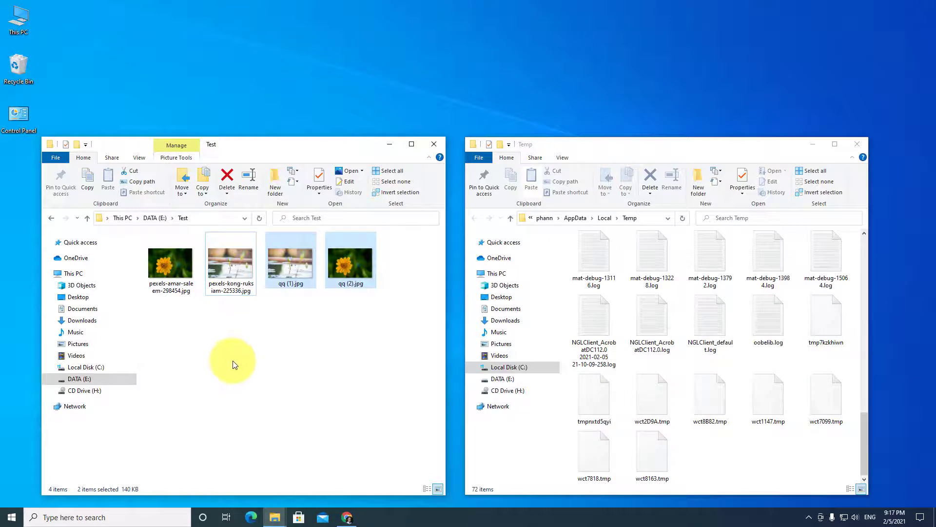
left_click(359, 318)
Step: Open qq (1).jpg in Photos, inspect its quality at different zoom levels, and close it
left_click(305, 271)
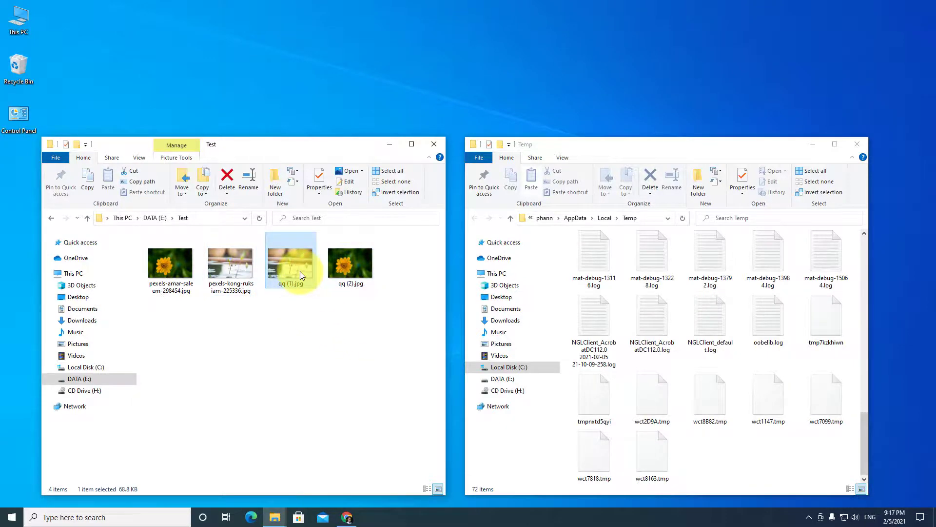
double_click(300, 272)
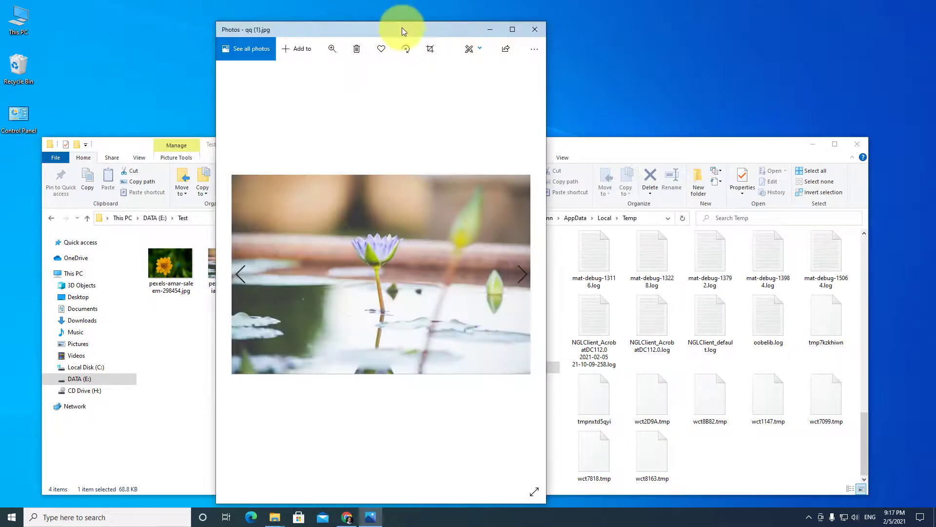
left_click_drag(402, 29, 470, 31)
scroll(442, 263, "up", 3)
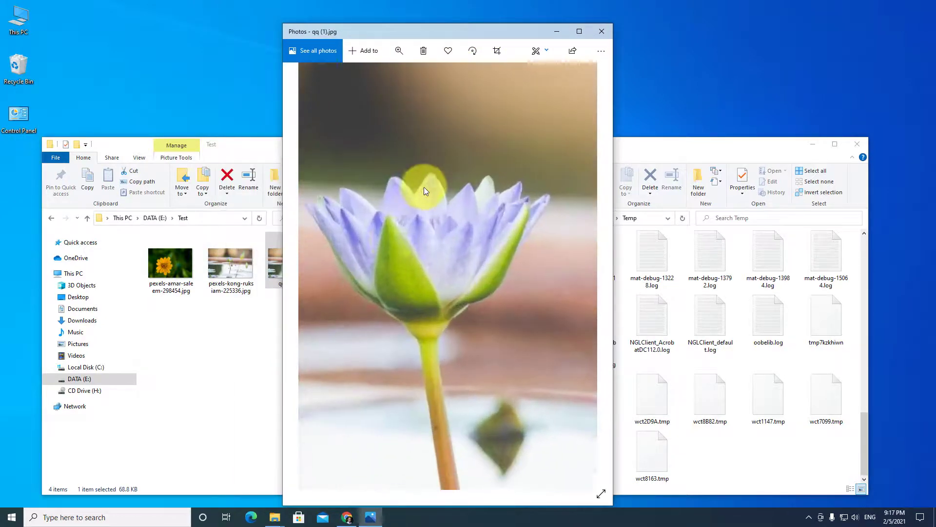
scroll(423, 187, "down", 2)
scroll(412, 211, "up", 2)
scroll(417, 217, "down", 5)
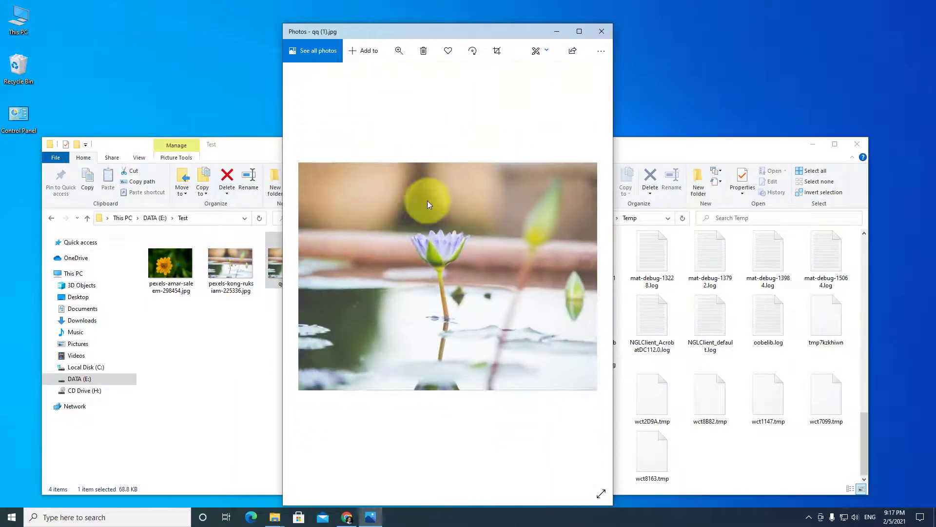
left_click(601, 31)
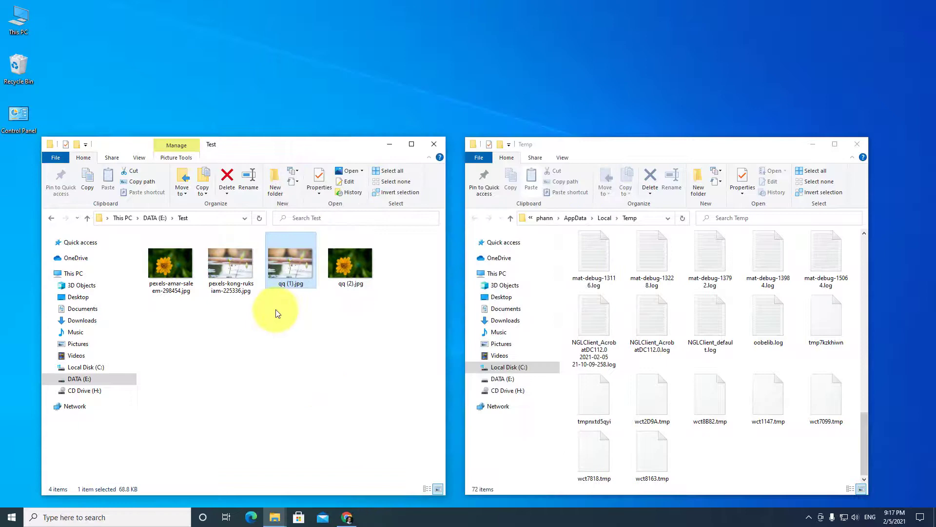
Step: Open the original water lily image and its resized copy qq (1).jpg in Photos and arrange the two windows side by side
left_click(222, 263)
left_click(295, 271)
double_click(233, 270)
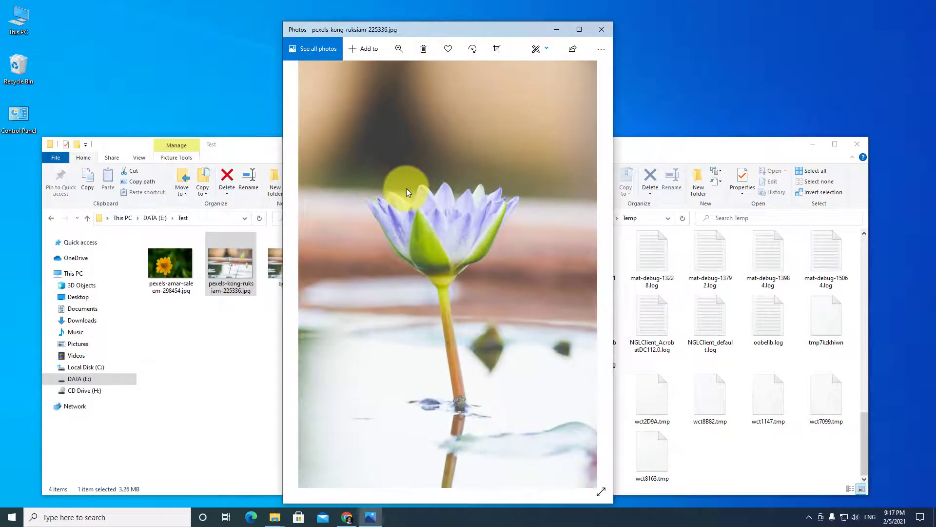
left_click_drag(448, 27, 567, 26)
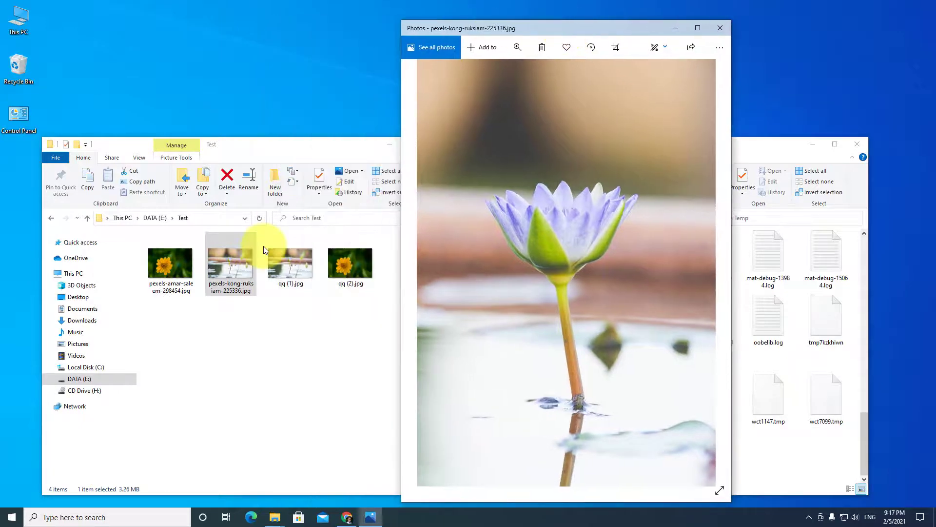
left_click(294, 271)
double_click(293, 272)
left_click_drag(498, 30, 357, 32)
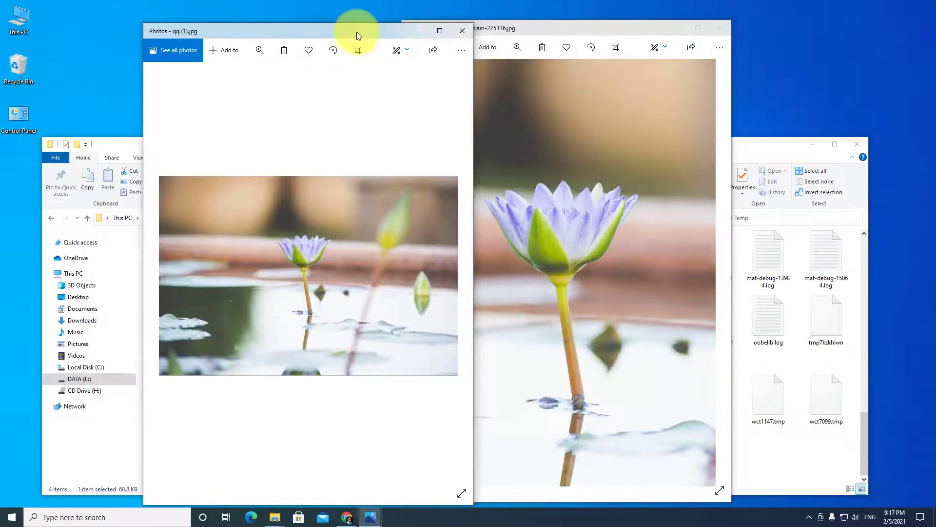
Step: Compare the detail of qq (1).jpg with the original at different zoom levels, and close both Photos windows
scroll(318, 226, "up", 5)
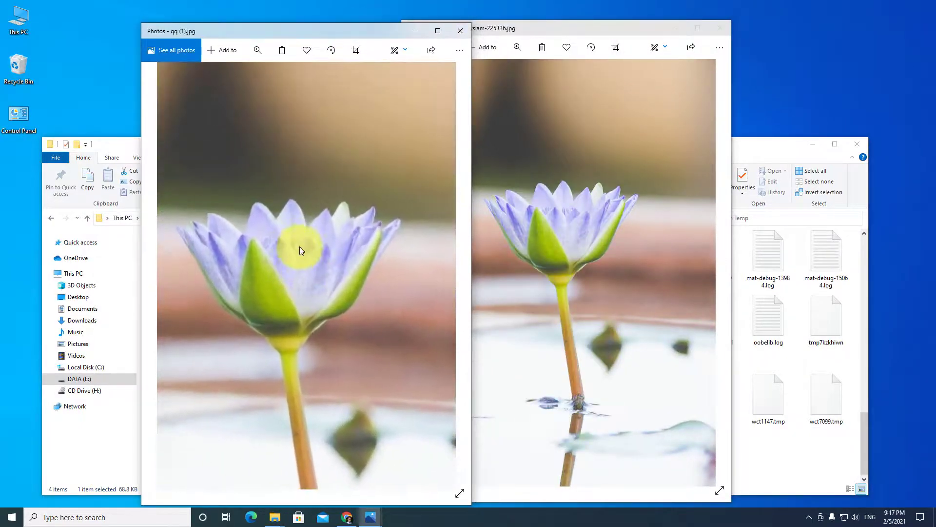
scroll(299, 246, "down", 2)
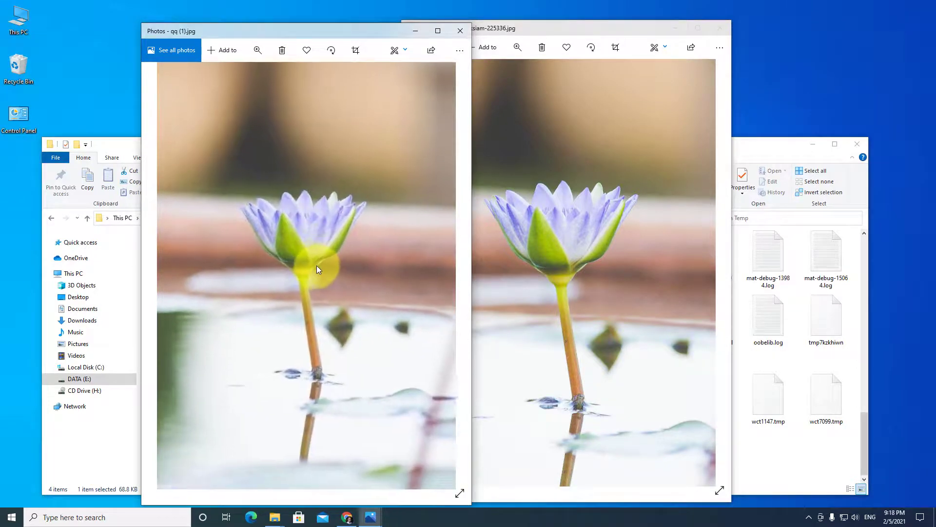
scroll(325, 272, "down", 4)
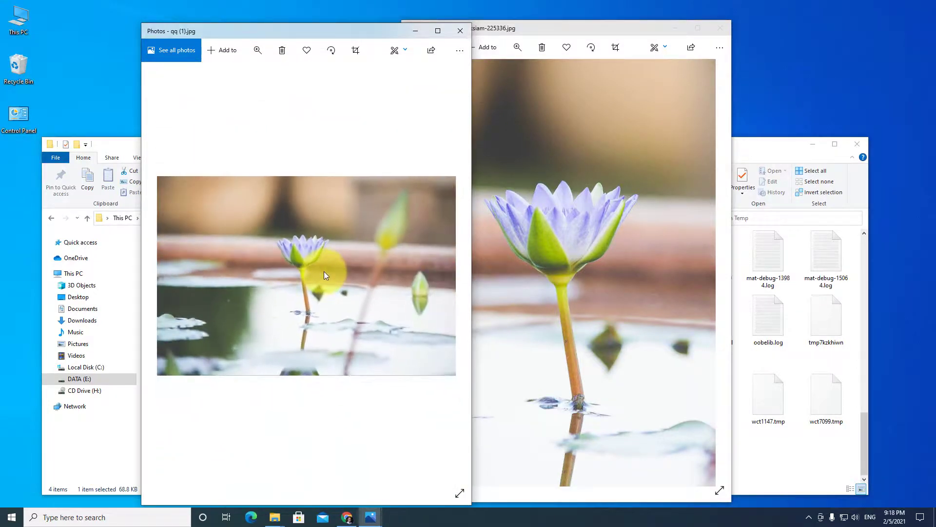
left_click(461, 30)
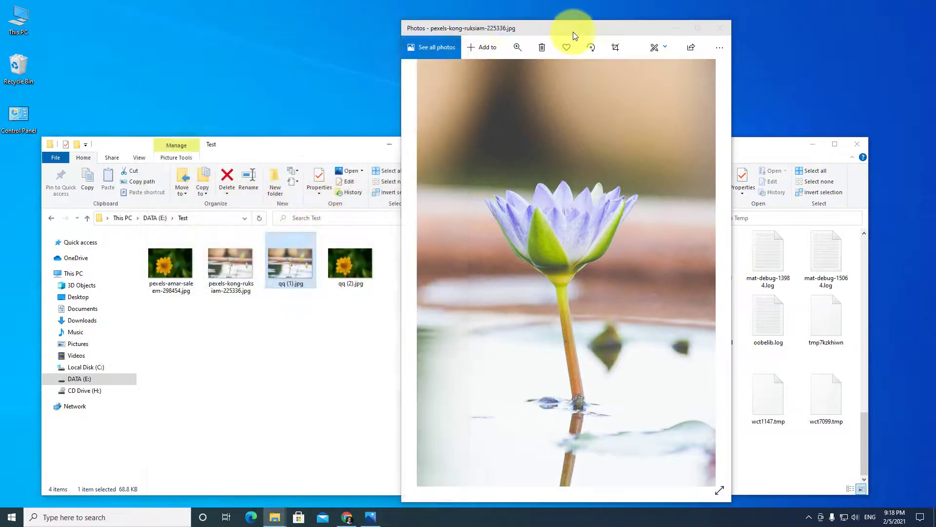
left_click(720, 28)
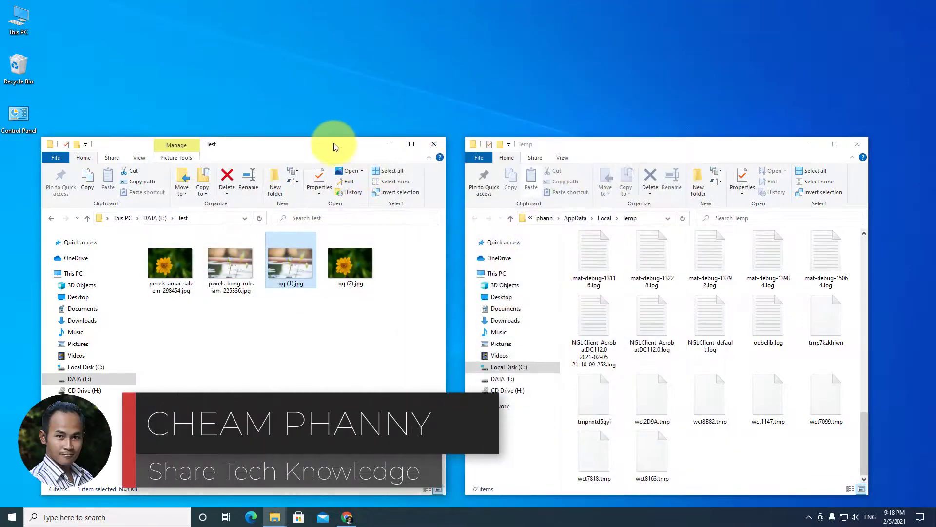